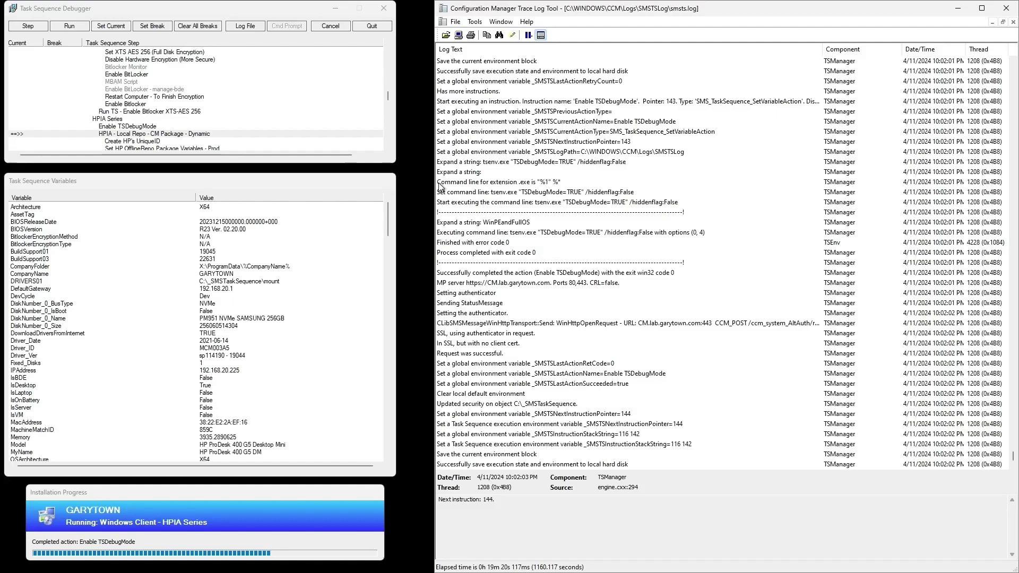
Run Create HP's UniqueID, verify the UniqueID variable, then run the Prod OfflineRepo variables step
left_click(26, 27)
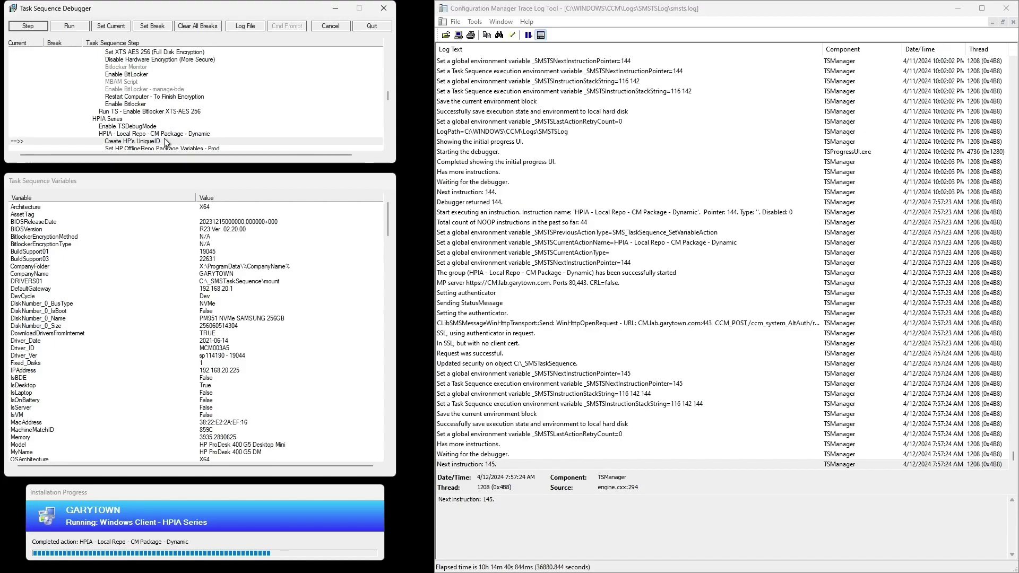
left_click(25, 26)
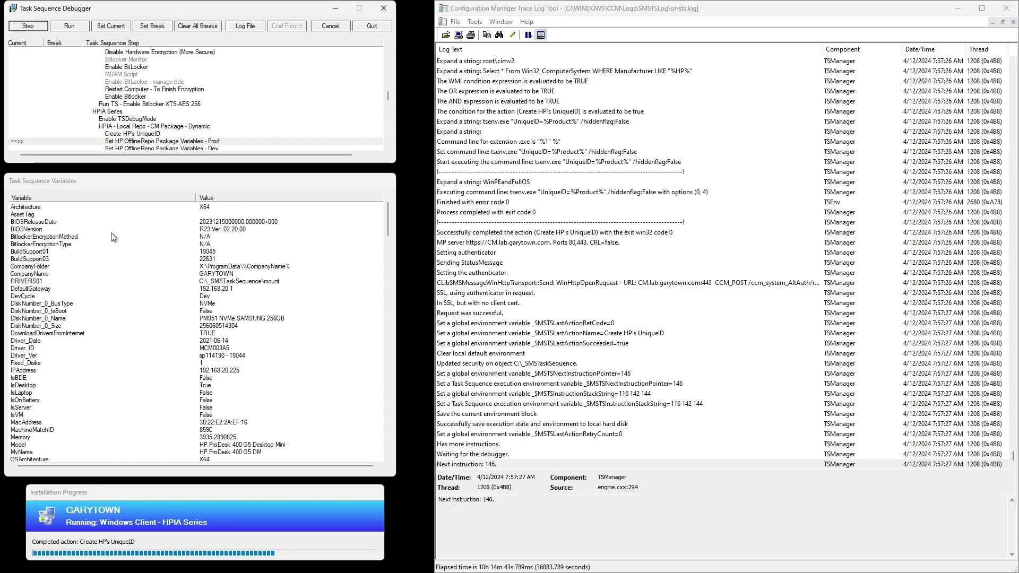
left_click(55, 401)
scroll(56, 406, "down", 3)
scroll(55, 408, "down", 10)
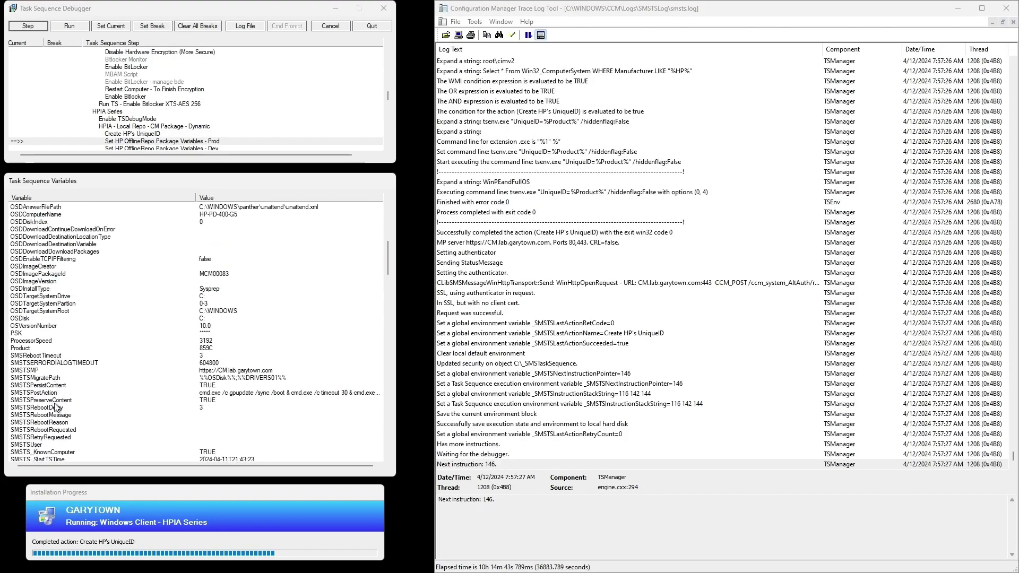
left_click(30, 369)
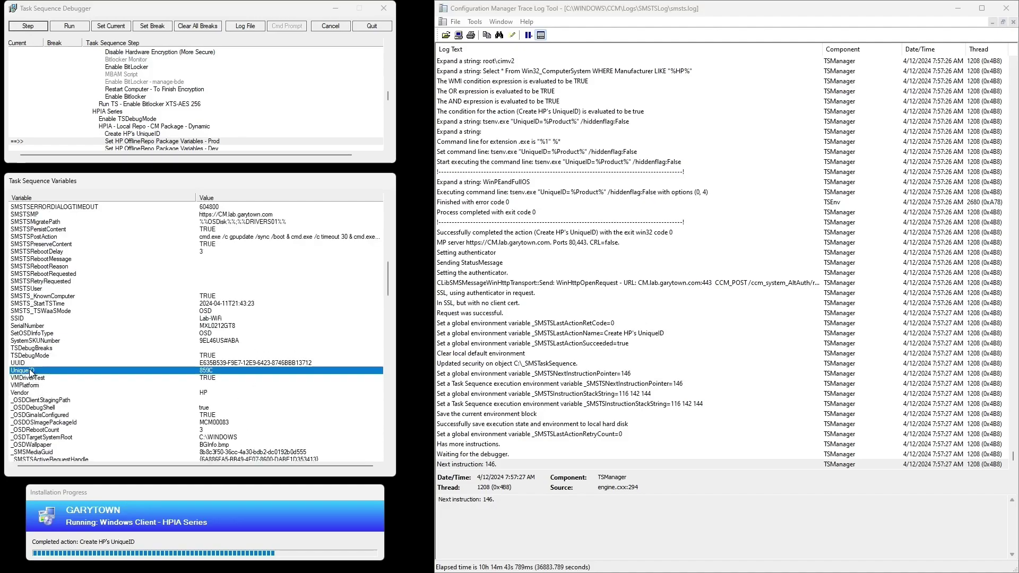
left_click(25, 28)
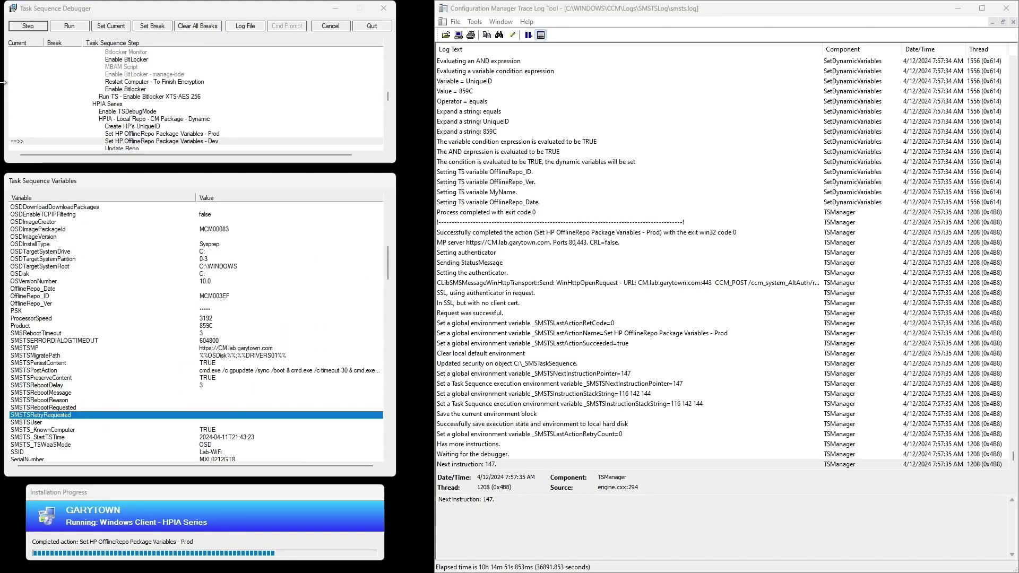
Run the Dev variables step, check OfflineRepo_Date, OfflineRepo_ID MCM003E1 and OfflineRepo_Ver, then enter Update Repo
left_click(218, 139)
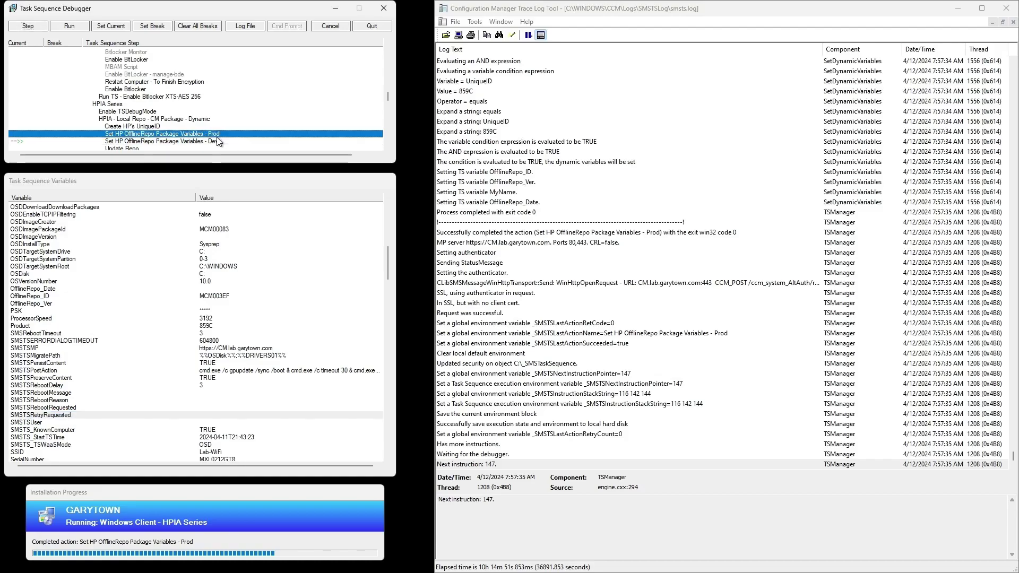
left_click(25, 30)
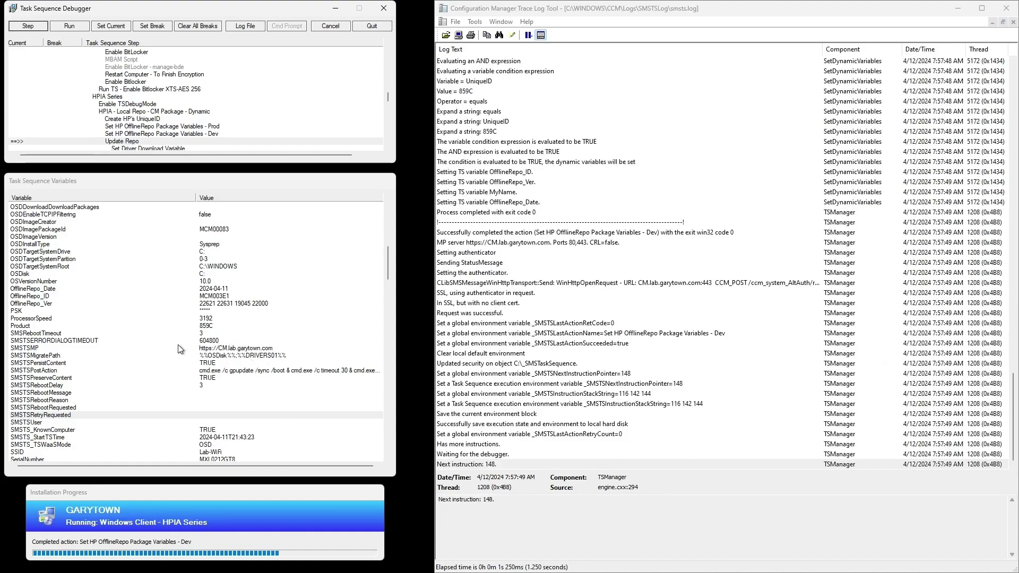
left_click(59, 289)
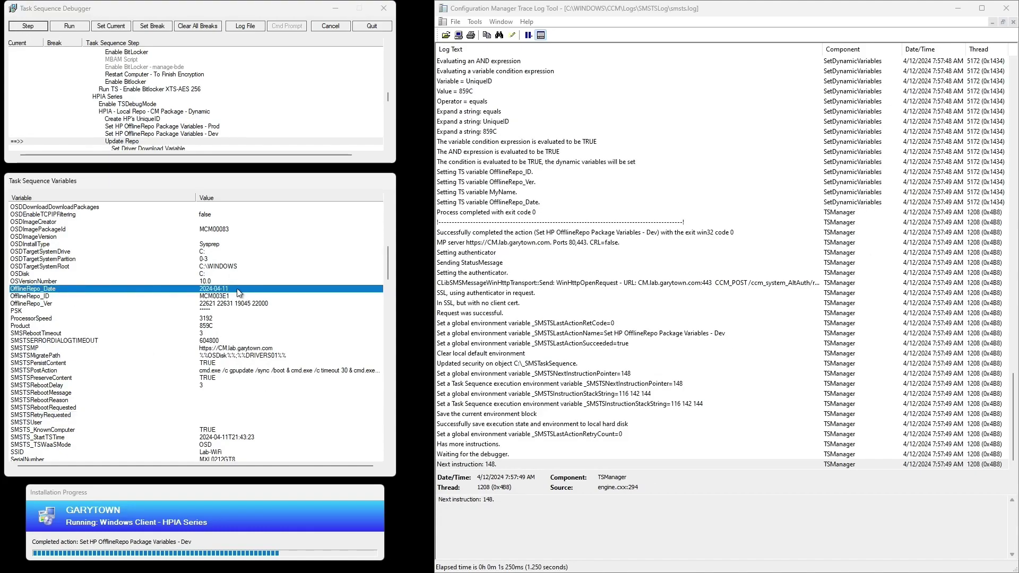
left_click(221, 297)
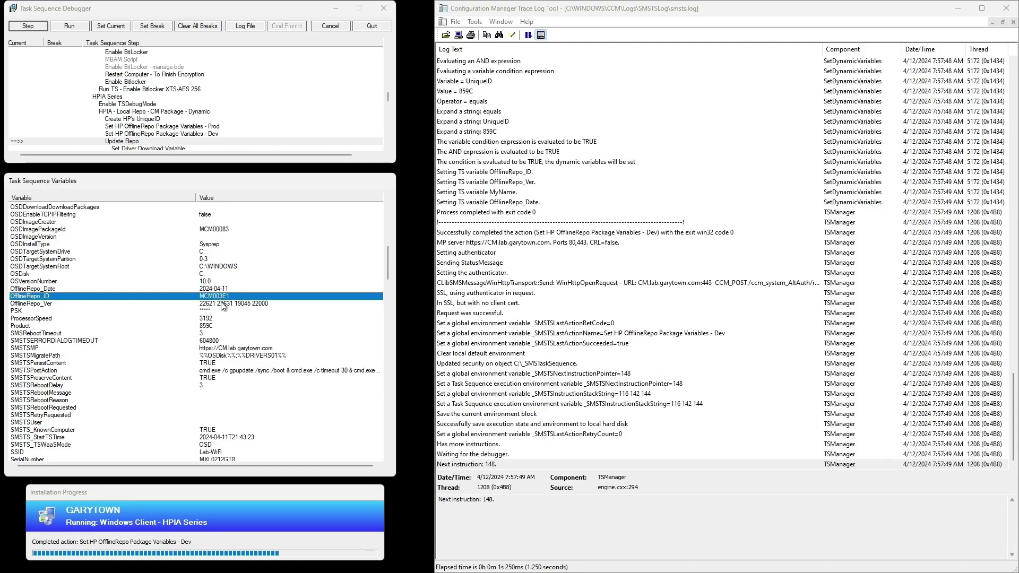
left_click(230, 304)
left_click(26, 27)
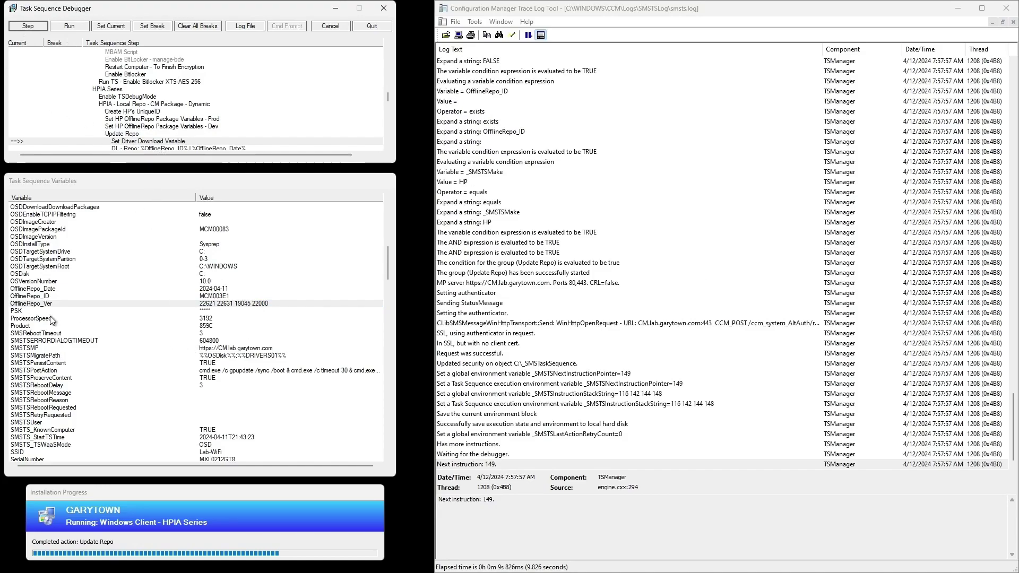
Inspect the Driver_ID and DRIVERS01 variables, then run Set Driver Download Variable
scroll(111, 259, "up", 11)
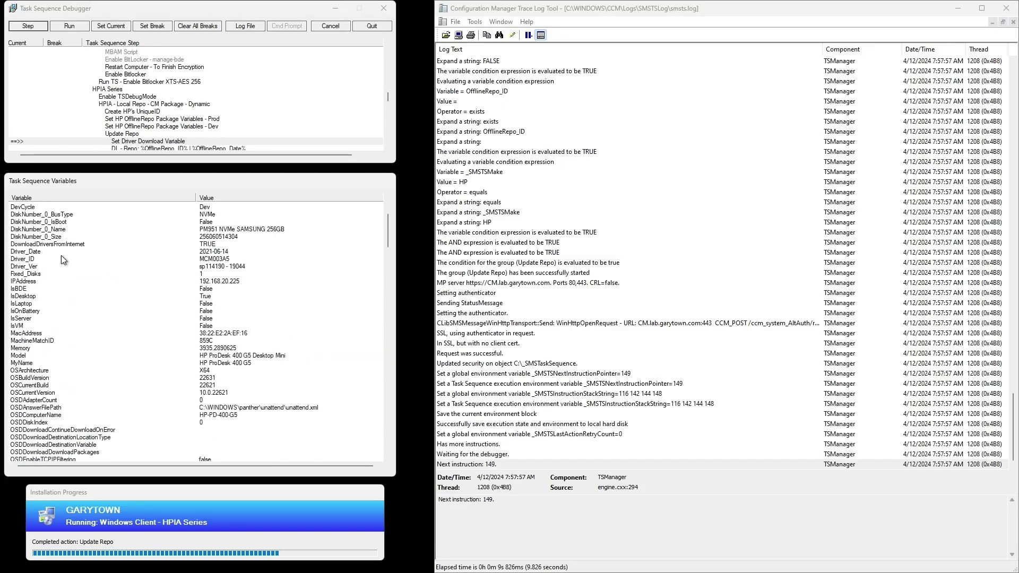
left_click(54, 259)
scroll(55, 266, "up", 1)
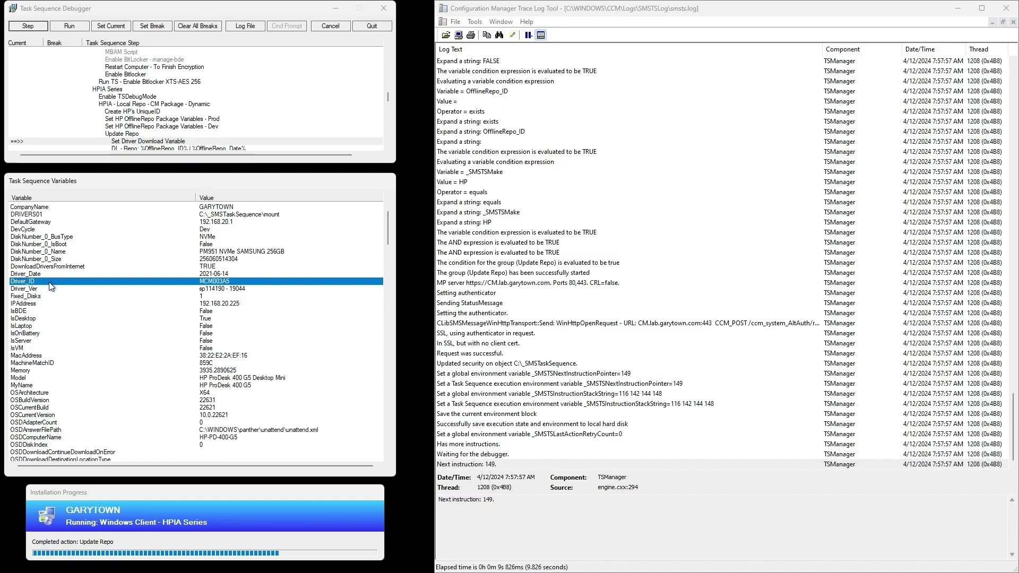
scroll(52, 286, "up", 1)
scroll(44, 259, "up", 1)
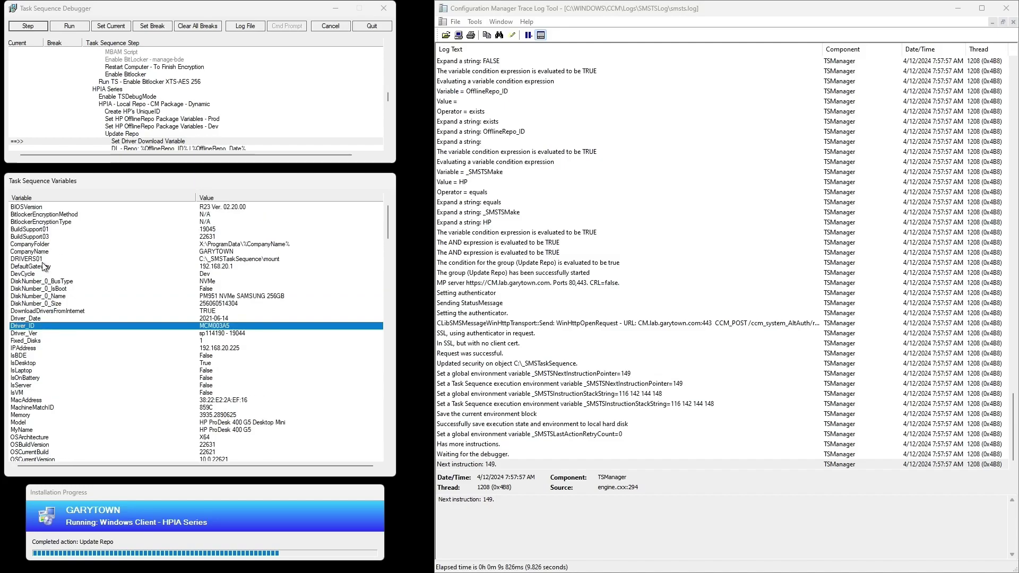
left_click(43, 260)
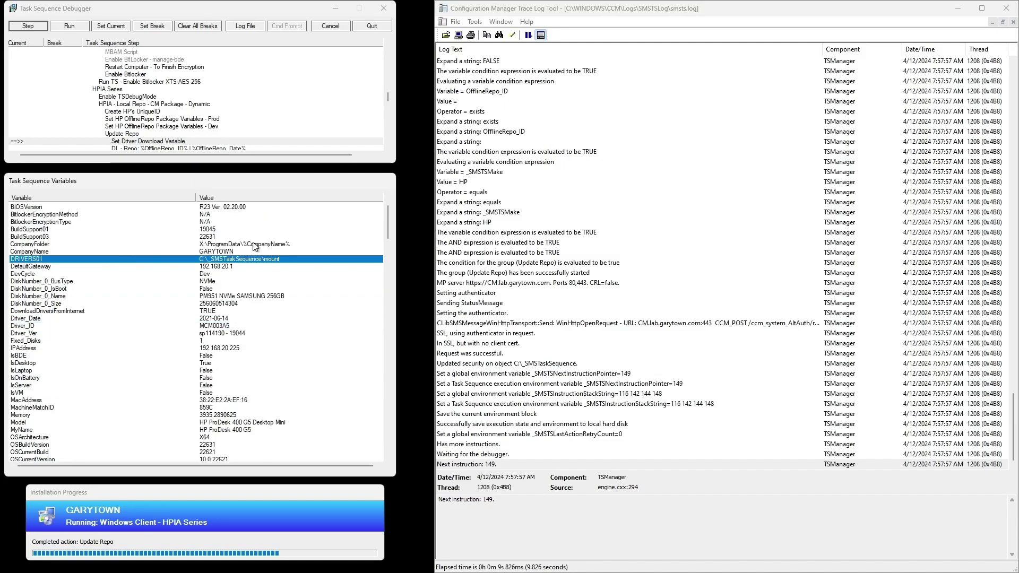
left_click(26, 27)
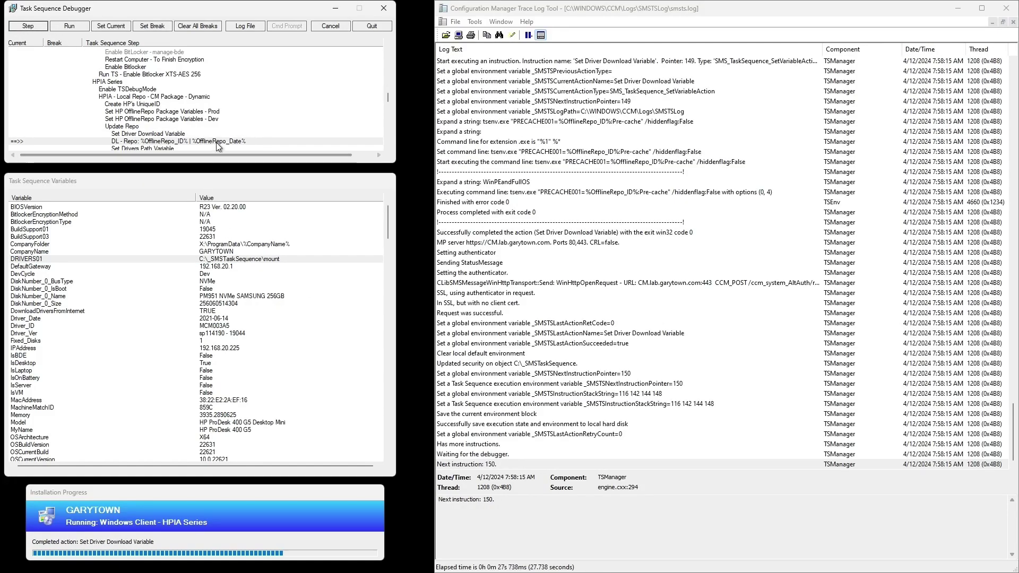
Review the tsenv and step-completion log entries in CMTrace, then select the HPIA - Local Repo group
left_click(149, 134)
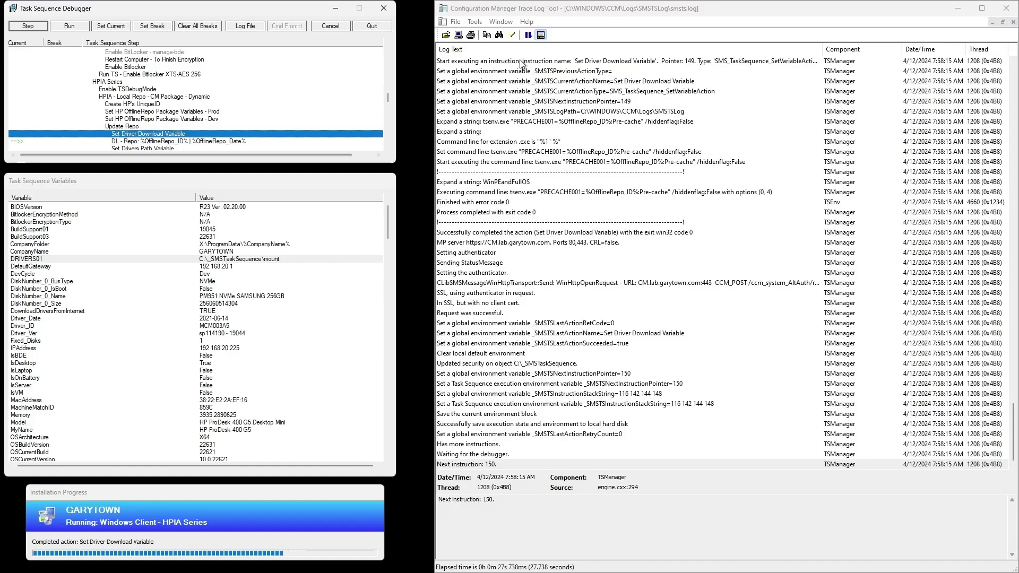
left_click(693, 312)
scroll(717, 357, "up", 2)
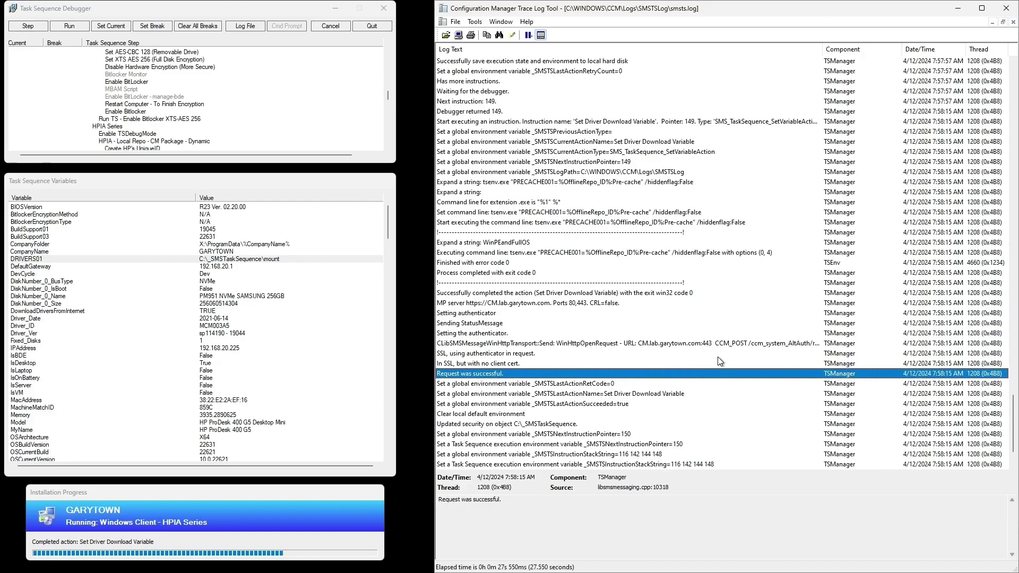
left_click(611, 252)
scroll(653, 319, "up", 5)
scroll(653, 324, "up", 15)
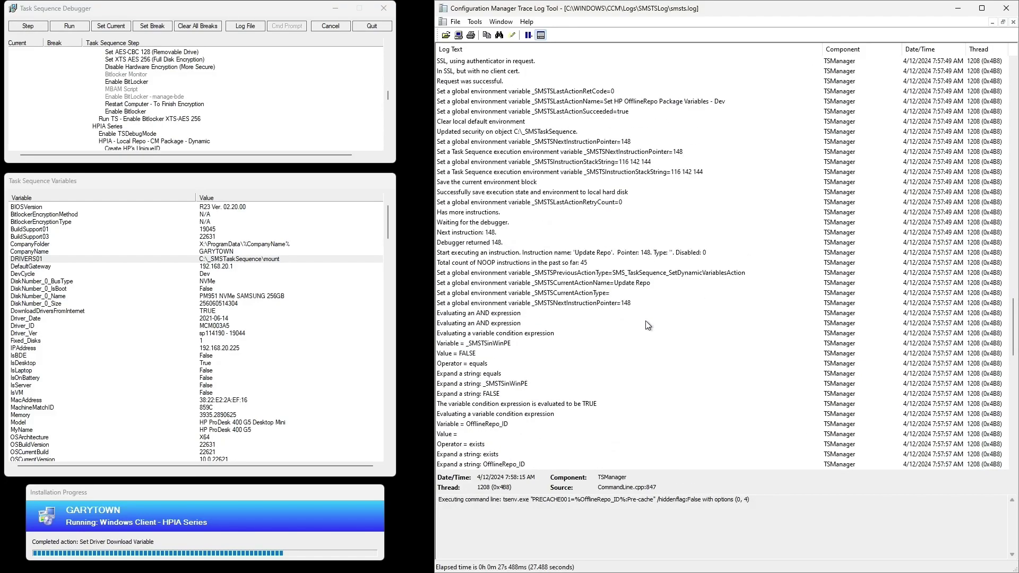
scroll(644, 334, "down", 5)
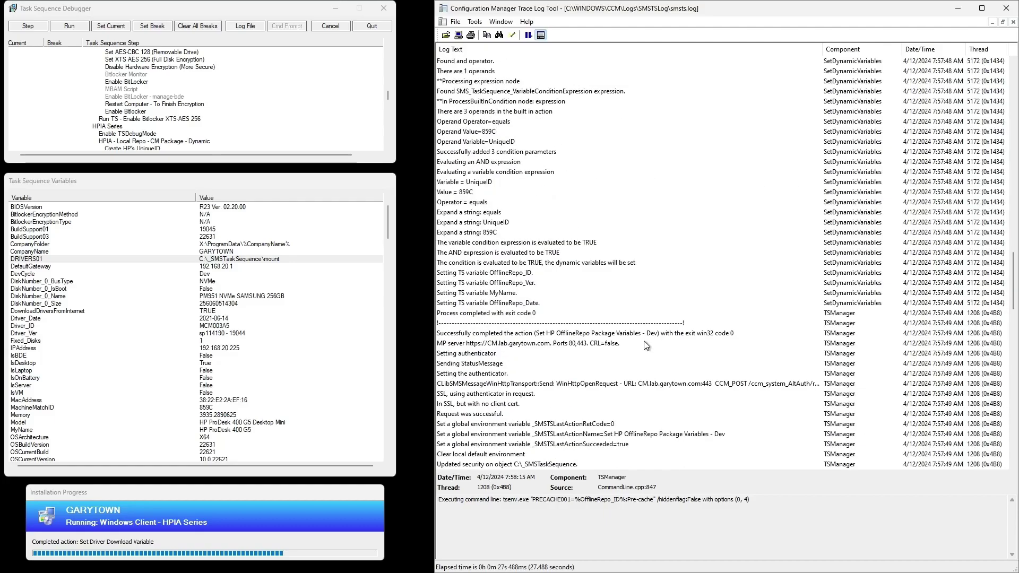
scroll(644, 341, "down", 4)
left_click(555, 213)
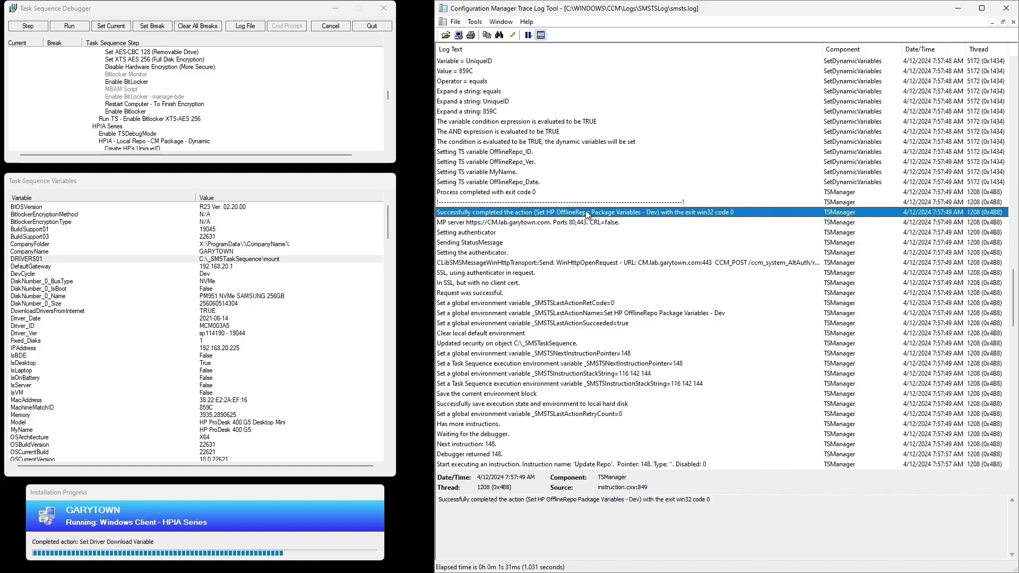
scroll(641, 281, "down", 16)
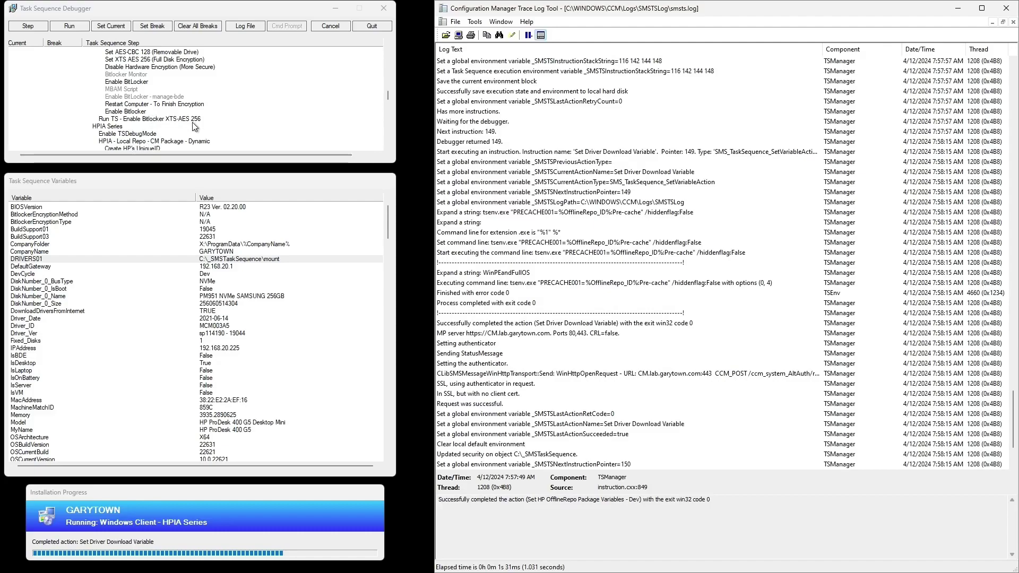
left_click(186, 143)
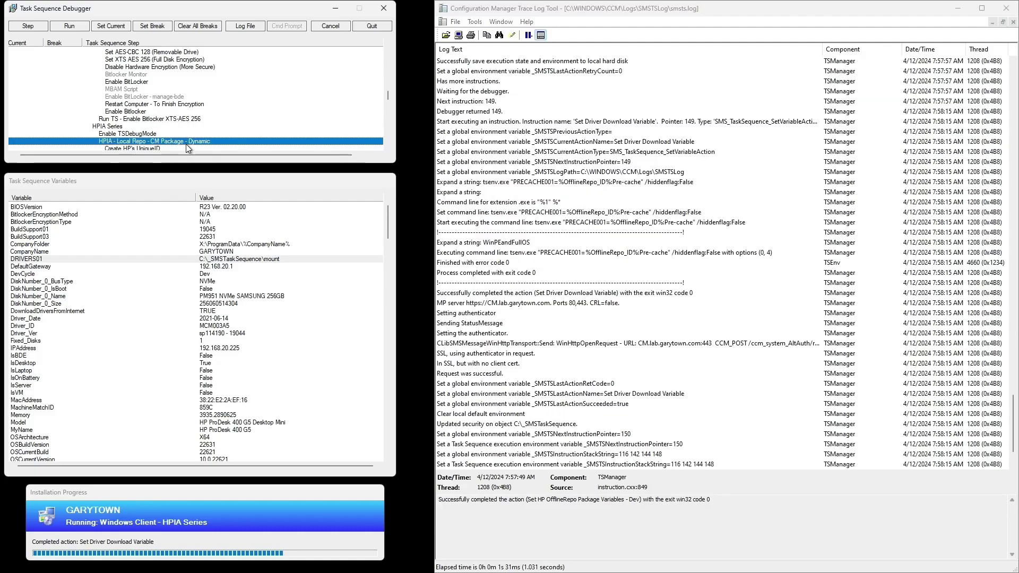
scroll(186, 144, "down", 1)
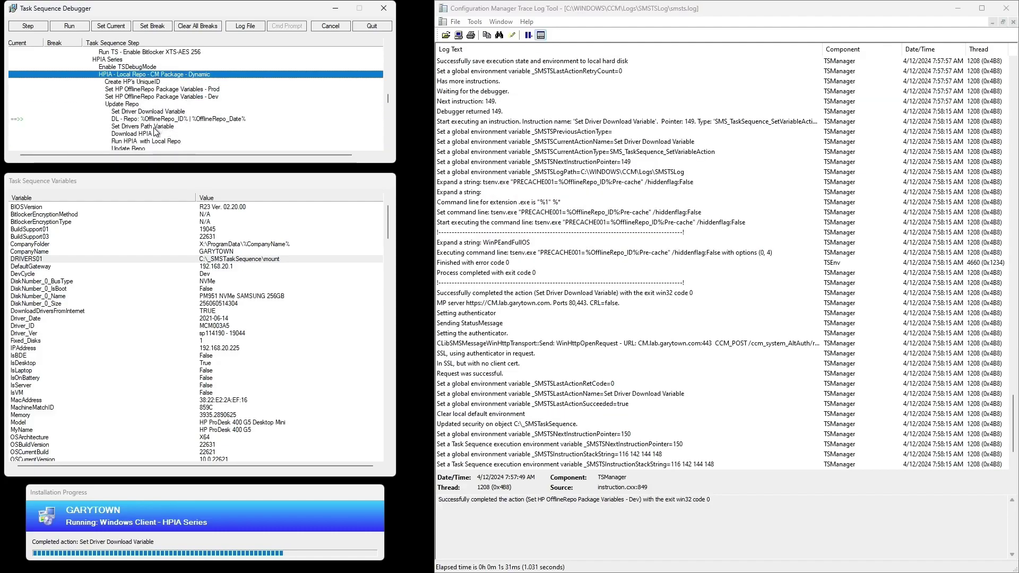
Run DL - Repo to download MCM003E1, checking the tsenv.exe PRECACHE line and the PRECACHE001 variable
left_click(24, 26)
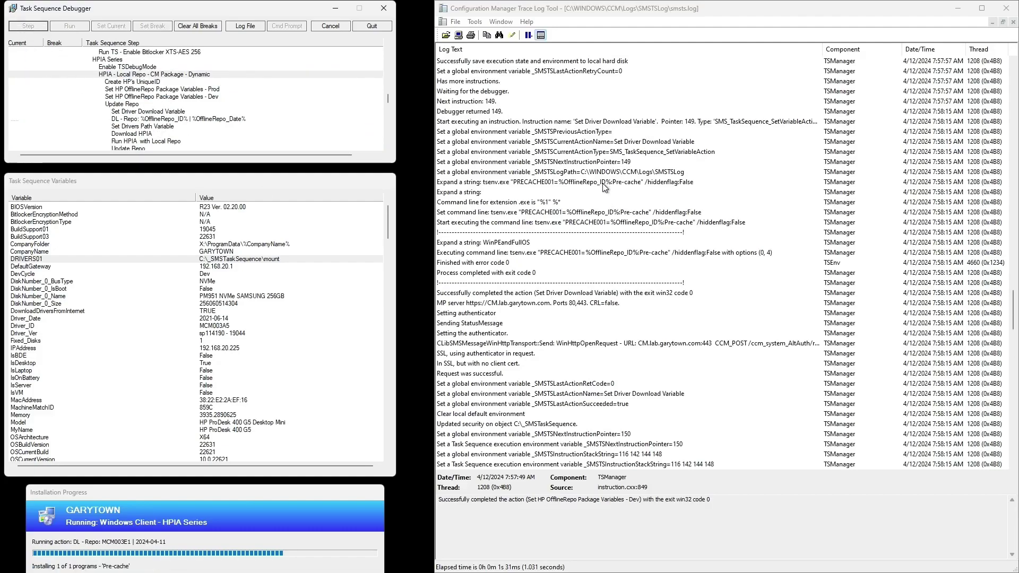
left_click(604, 182)
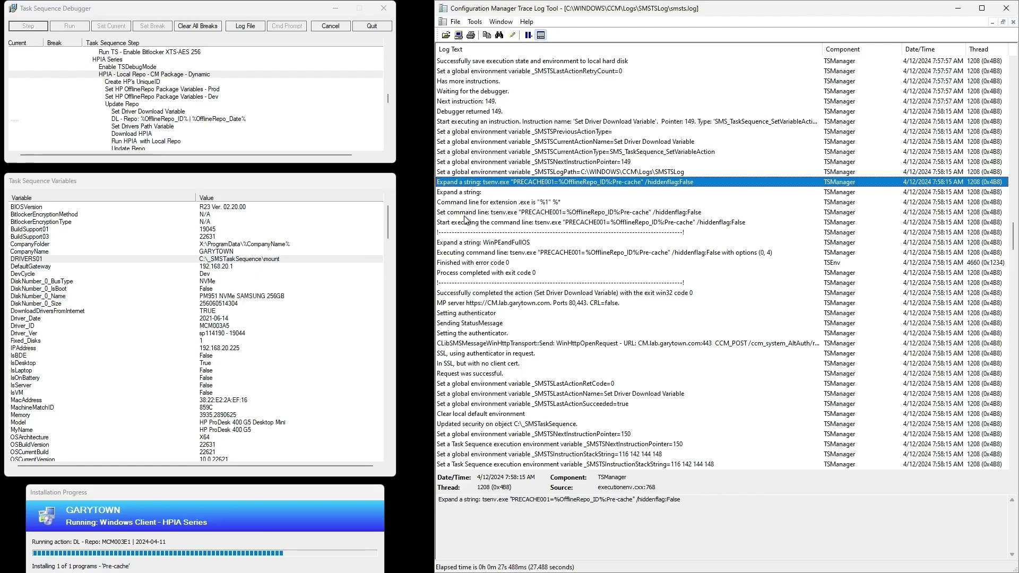
left_click(59, 438)
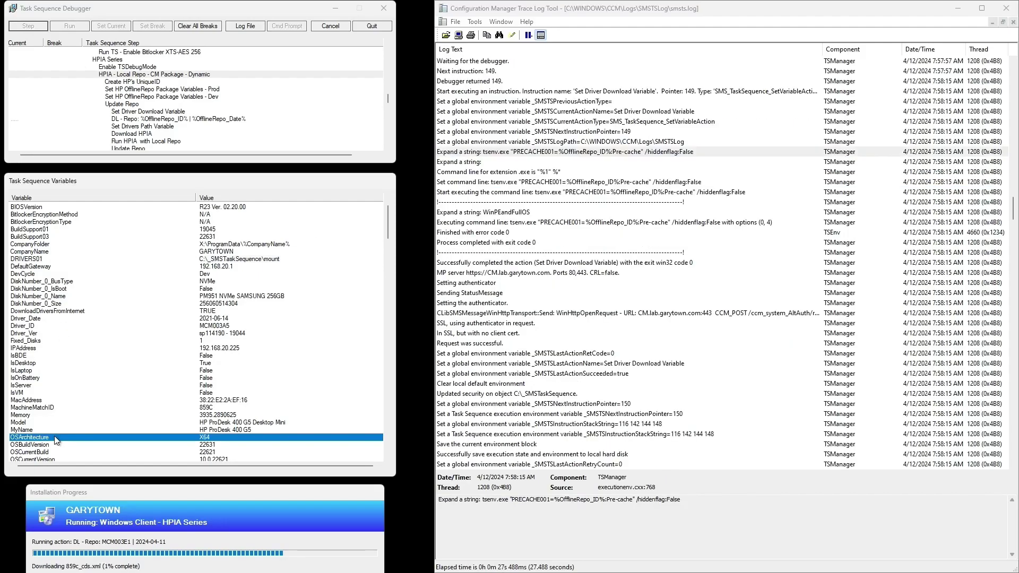
scroll(61, 440, "down", 6)
scroll(61, 441, "down", 3)
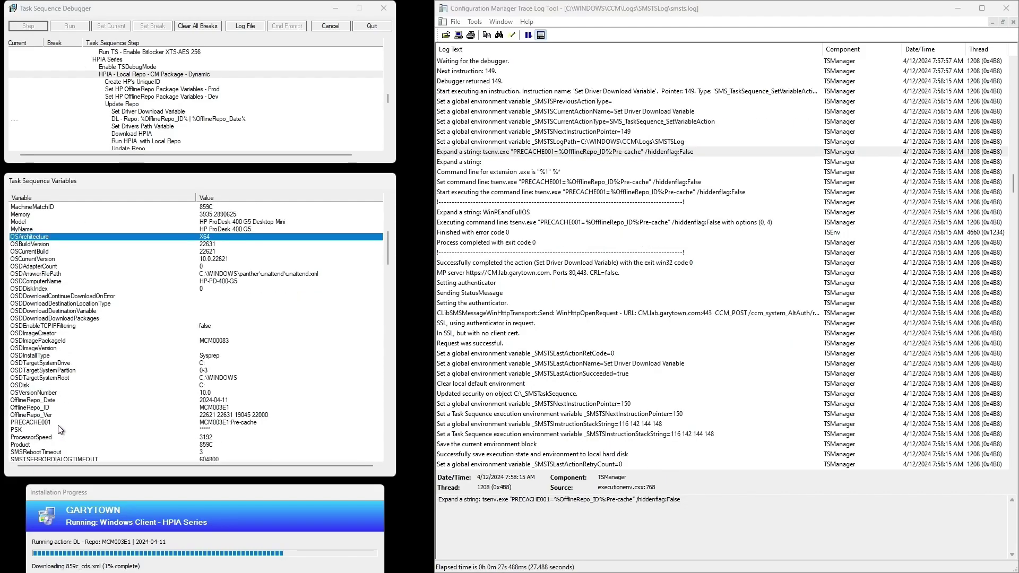
left_click(235, 424)
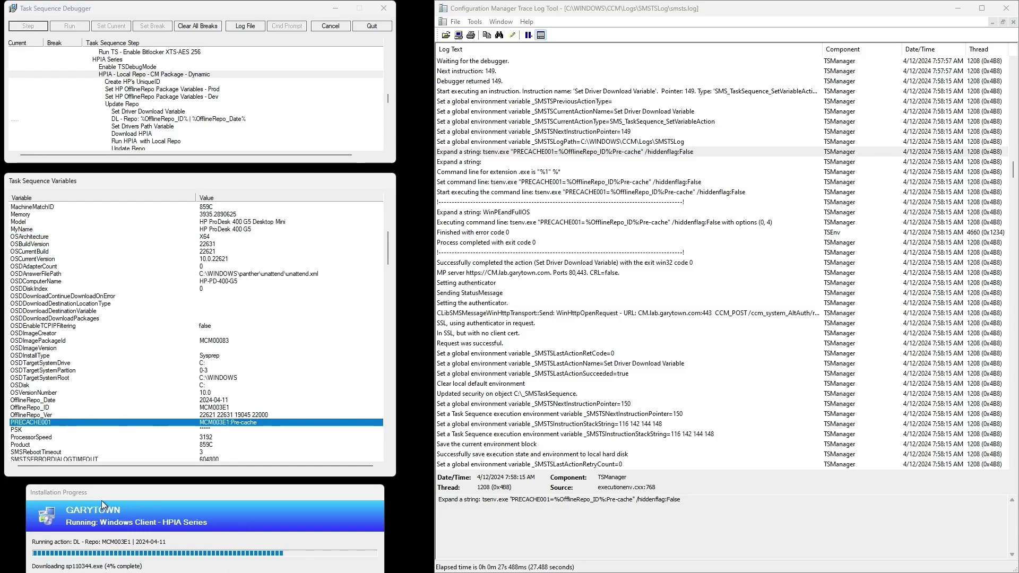
left_click_drag(101, 493, 96, 430)
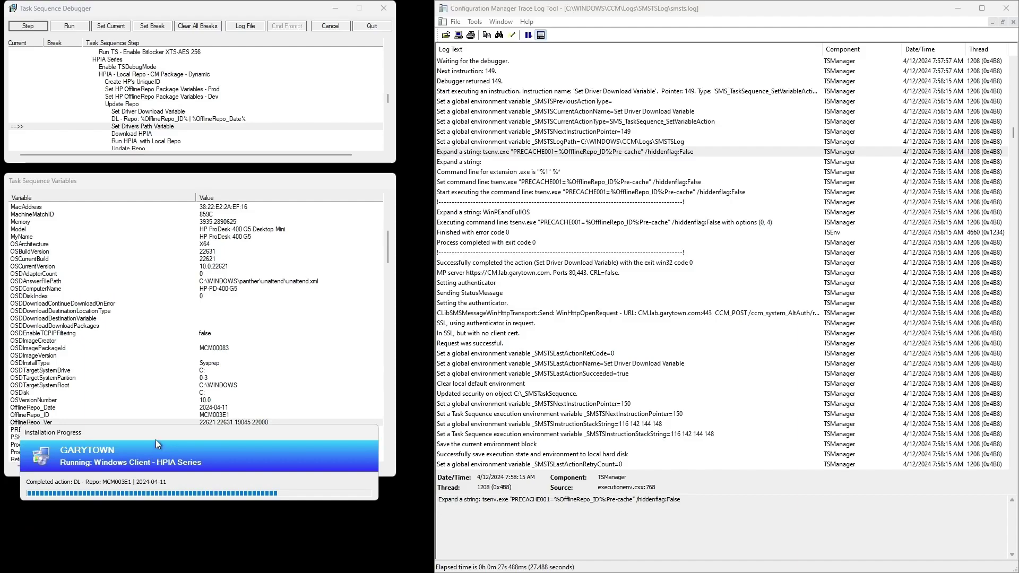
Run Set Drivers Path Variable and confirm DRIVERS01 is C:\_SMSTaskSequence\Packages\MCM003E1
left_click_drag(155, 436, 161, 467)
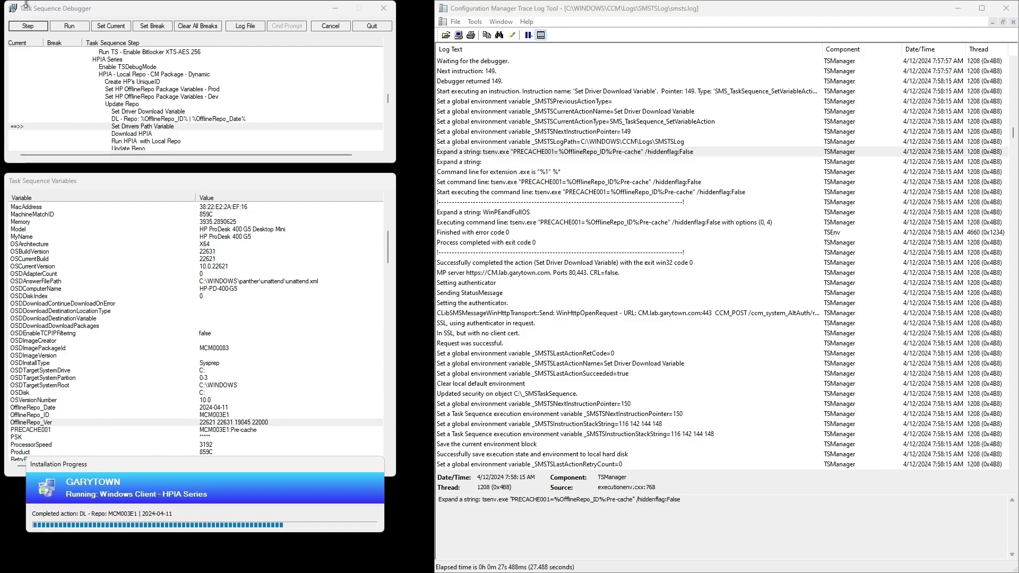
left_click(33, 27)
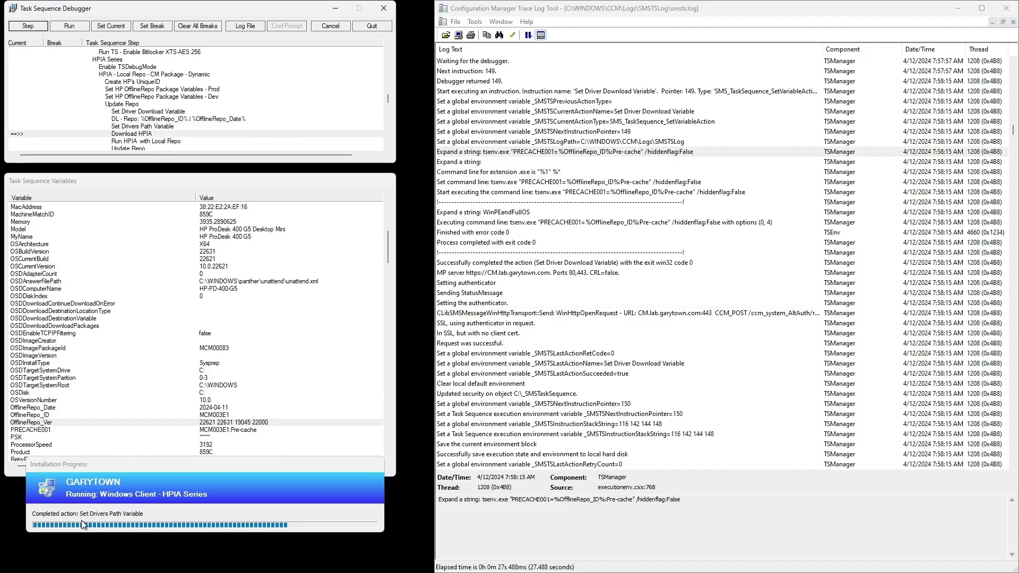
scroll(132, 276, "up", 10)
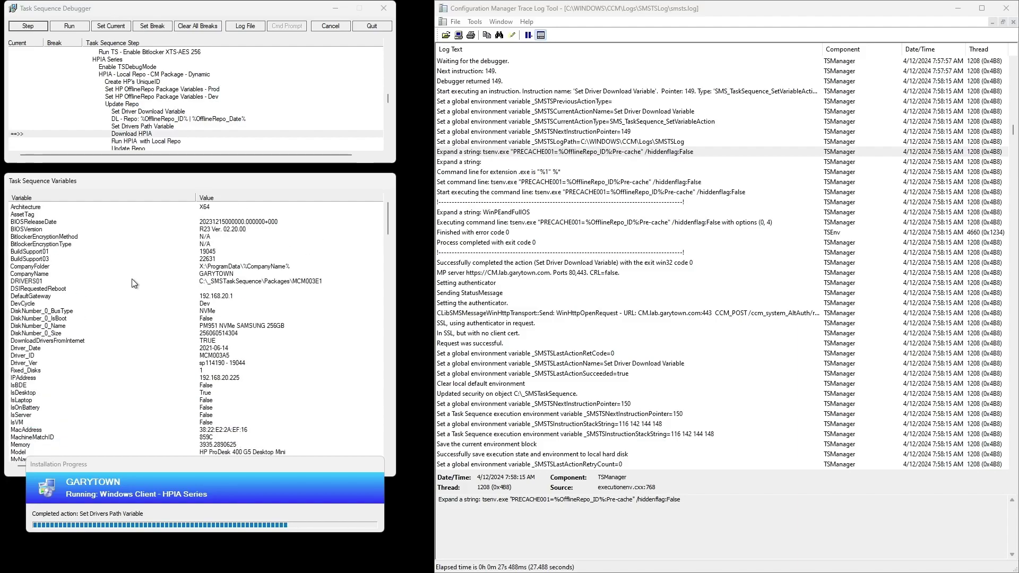
left_click(31, 274)
left_click(49, 281)
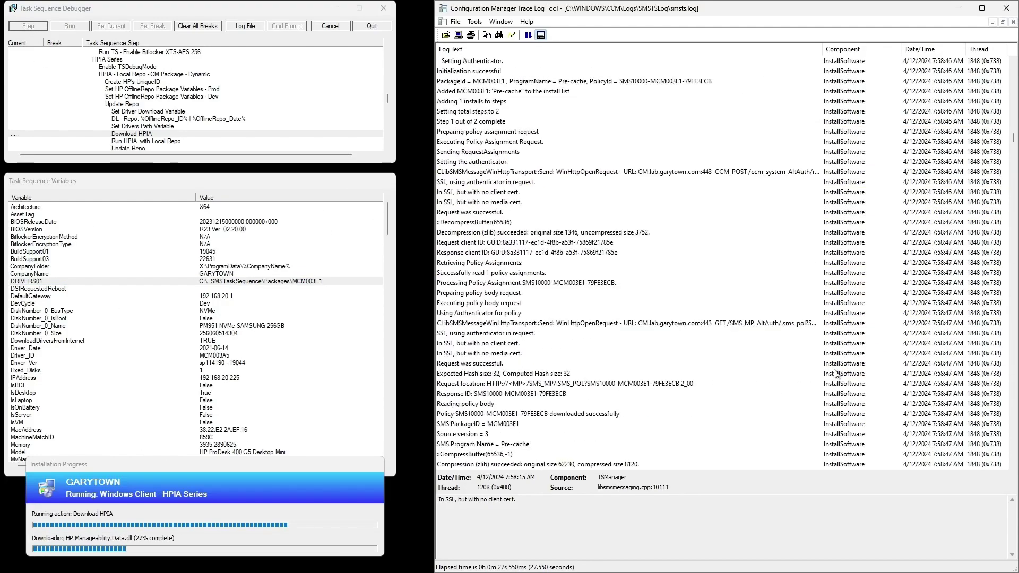
Jump to the newest log entry confirming Download HPIA finished with HPIATool01 = C:\WINDOWS\ccmcache\1
left_click_drag(1015, 137, 1014, 434)
left_click(933, 464)
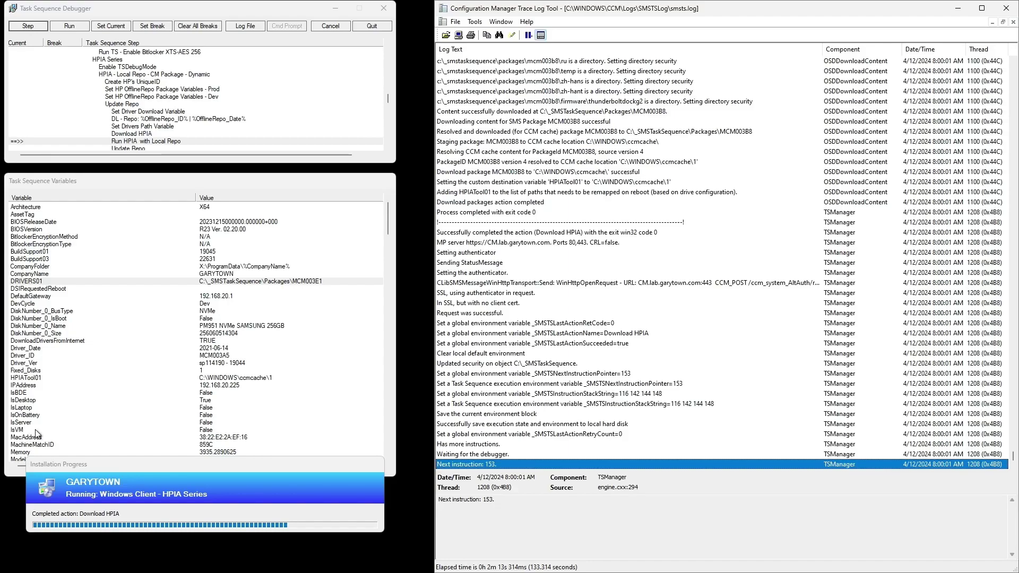
Check HPIATool01, run Run HPIA with Local Repo, and review its RepoLocation, LogLocation, CacheDir and ToolLocation log lines
left_click(33, 381)
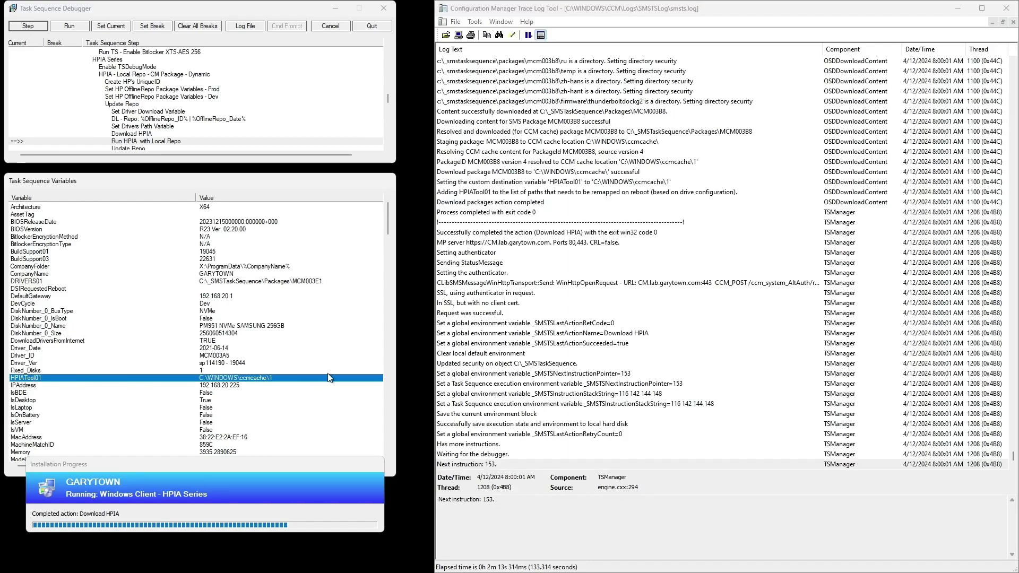
left_click(27, 27)
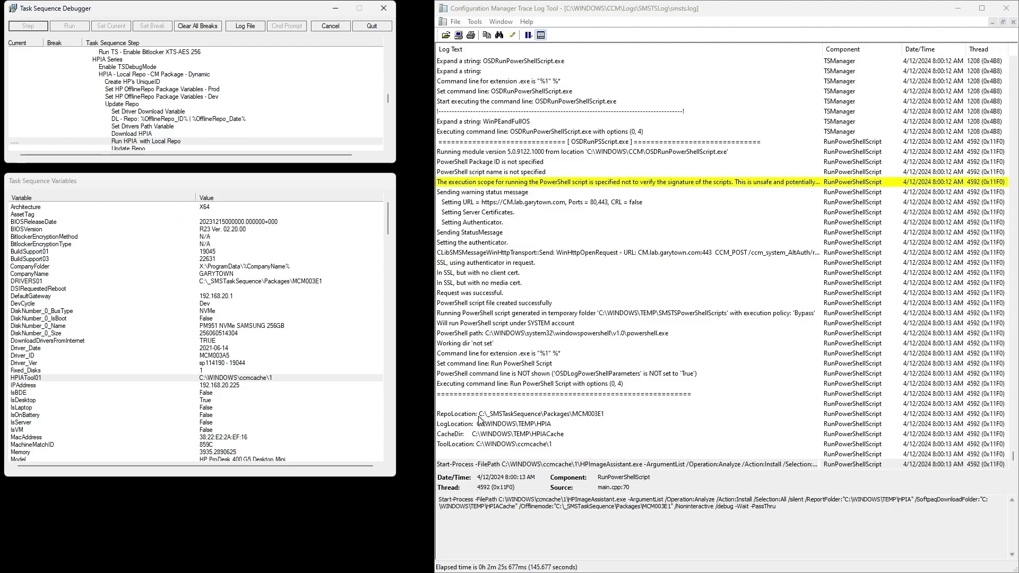
left_click(530, 414)
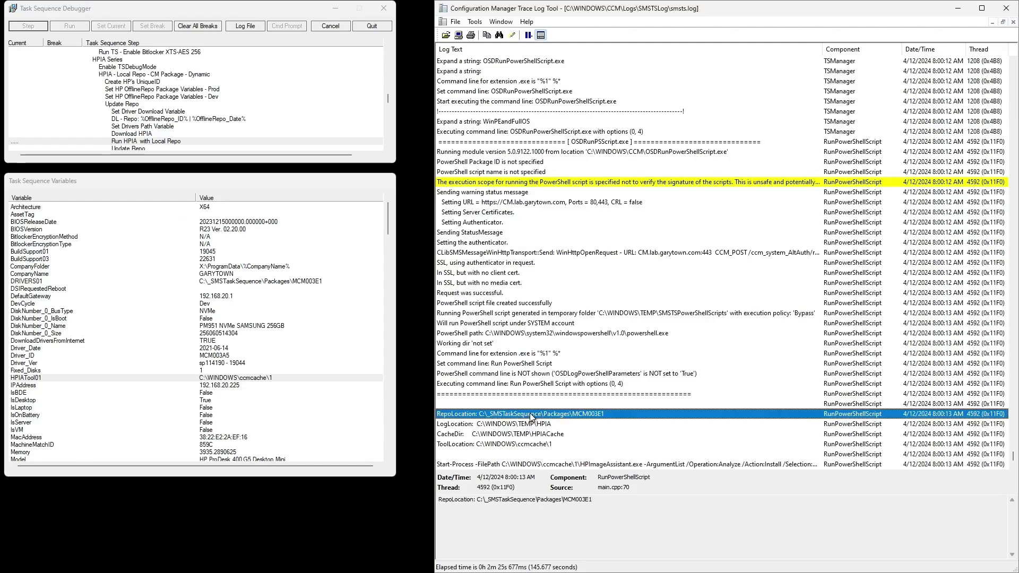
left_click(480, 424)
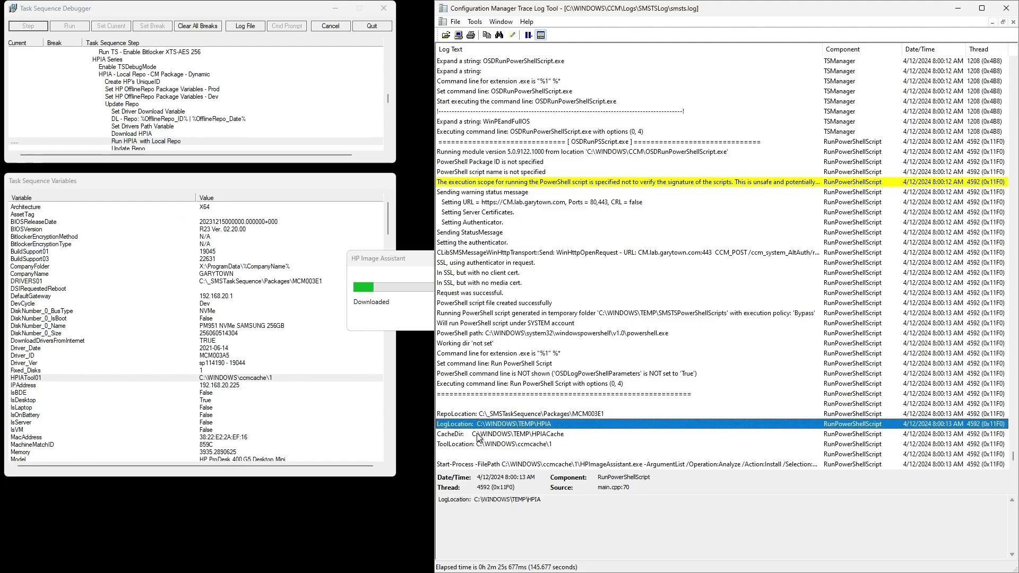
left_click_drag(373, 262, 326, 236)
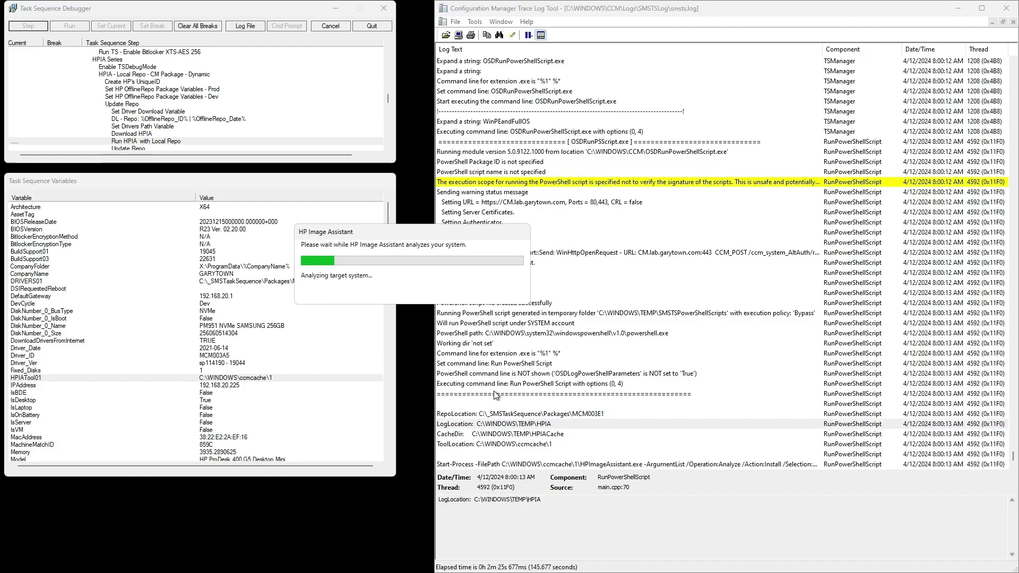
left_click(505, 435)
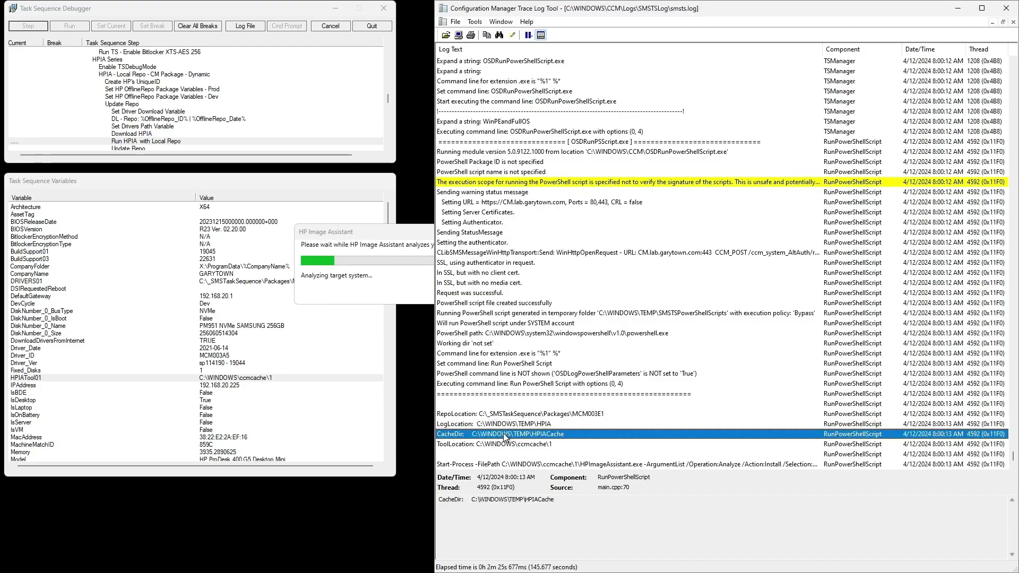
left_click(512, 446)
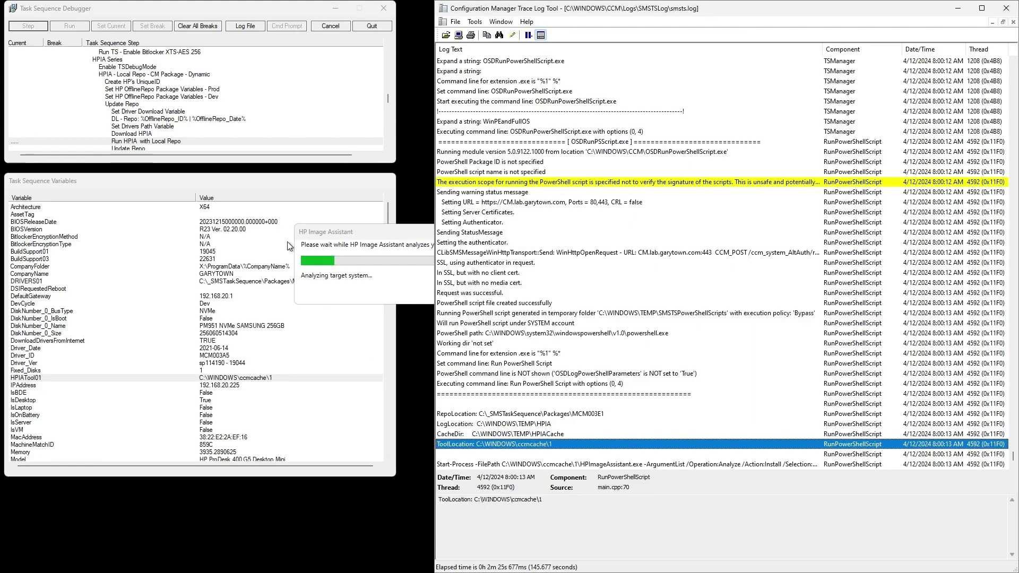
Open C:\Windows\Temp\HPIA\HP Image Assistant.log in CMTrace by browsing to %temp%
left_click(252, 27)
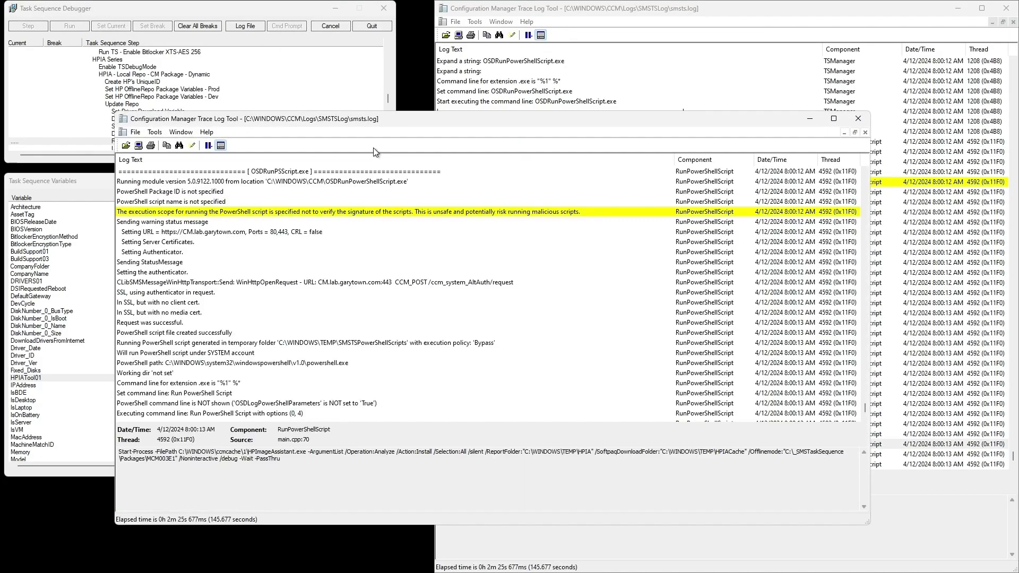
left_click(137, 148)
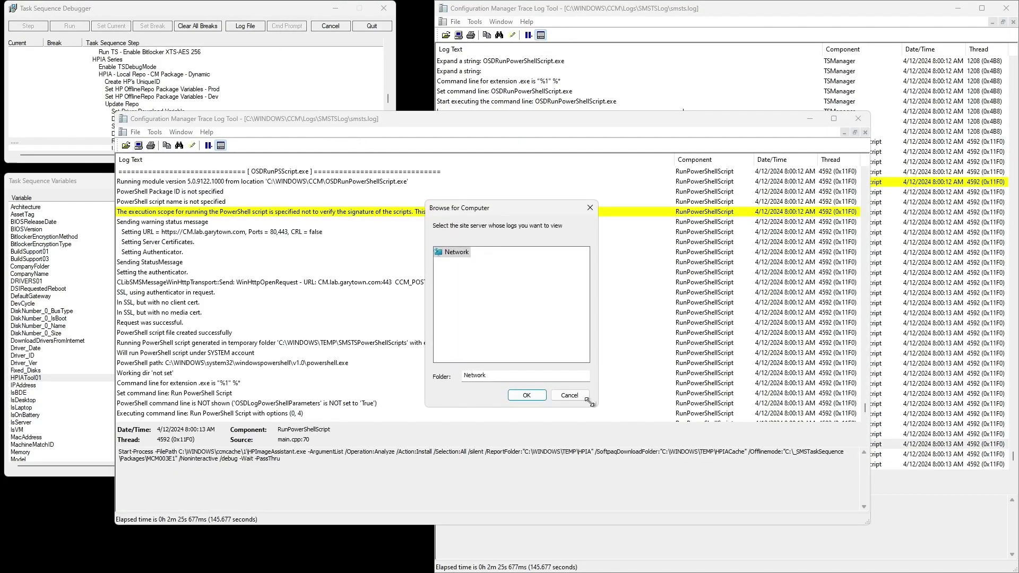
left_click(569, 395)
left_click(126, 145)
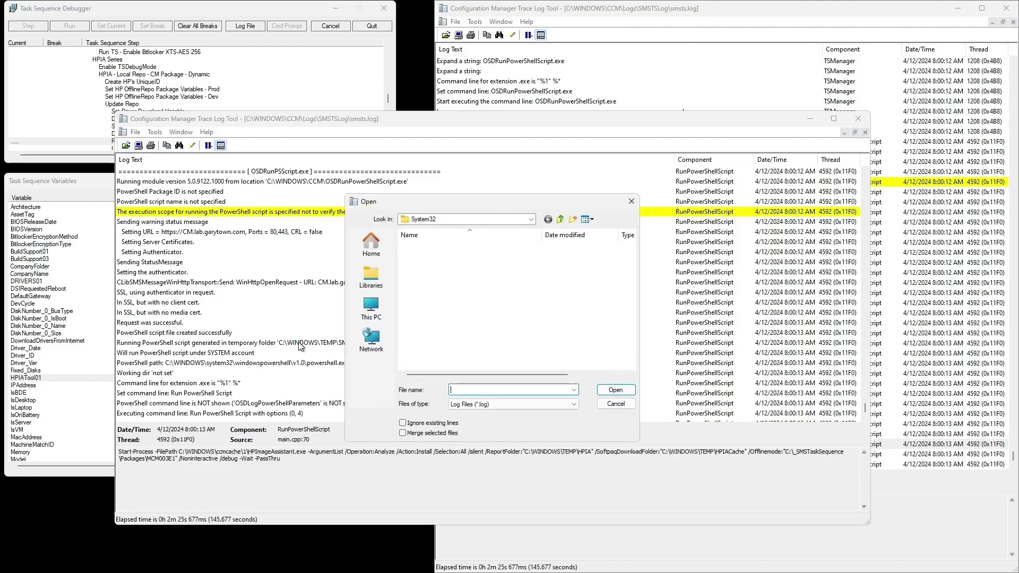
type("%t")
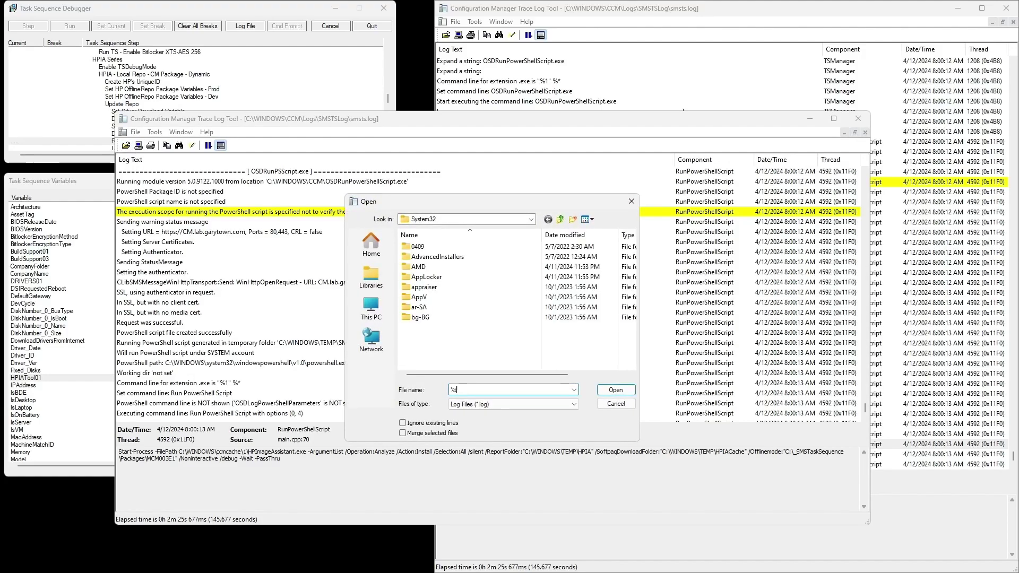
type("emp%")
key("Return")
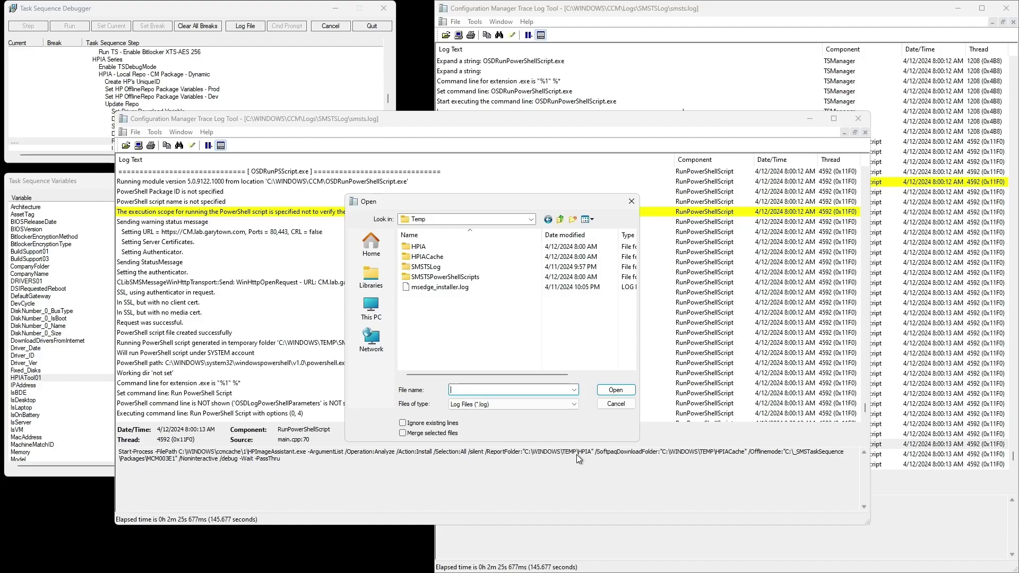
double_click(431, 246)
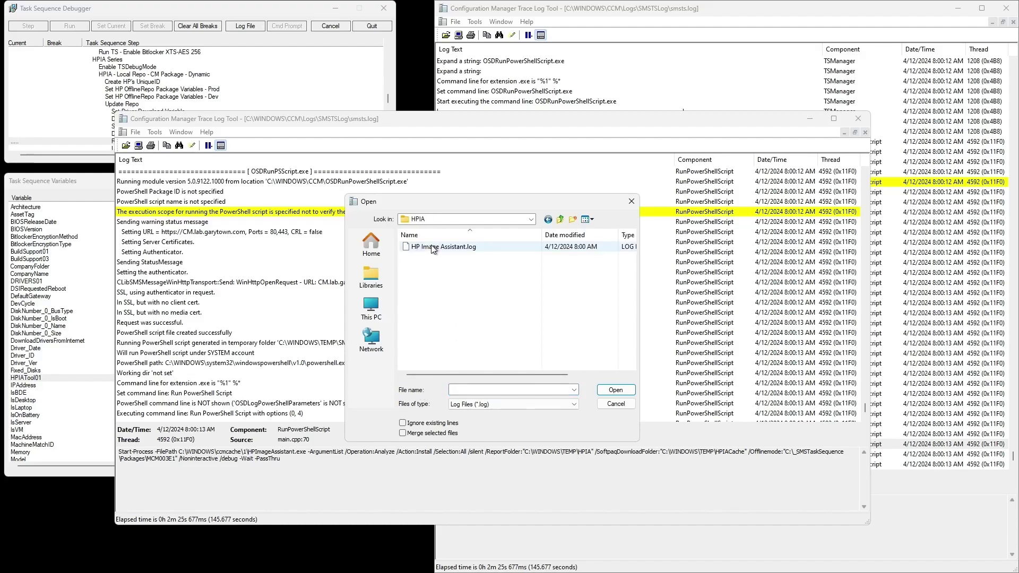
double_click(432, 247)
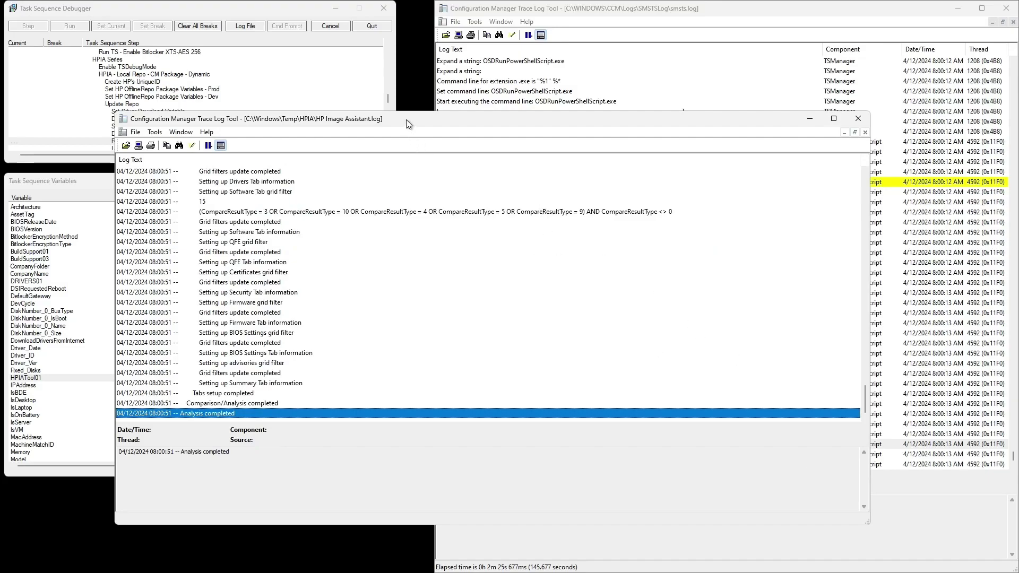
Place the HPIA log and progress dialog beside smsts.log and show the full HPImageAssistant Start-Process command
left_click_drag(405, 119, 675, 377)
left_click_drag(421, 234, 153, 485)
left_click_drag(498, 377, 285, 41)
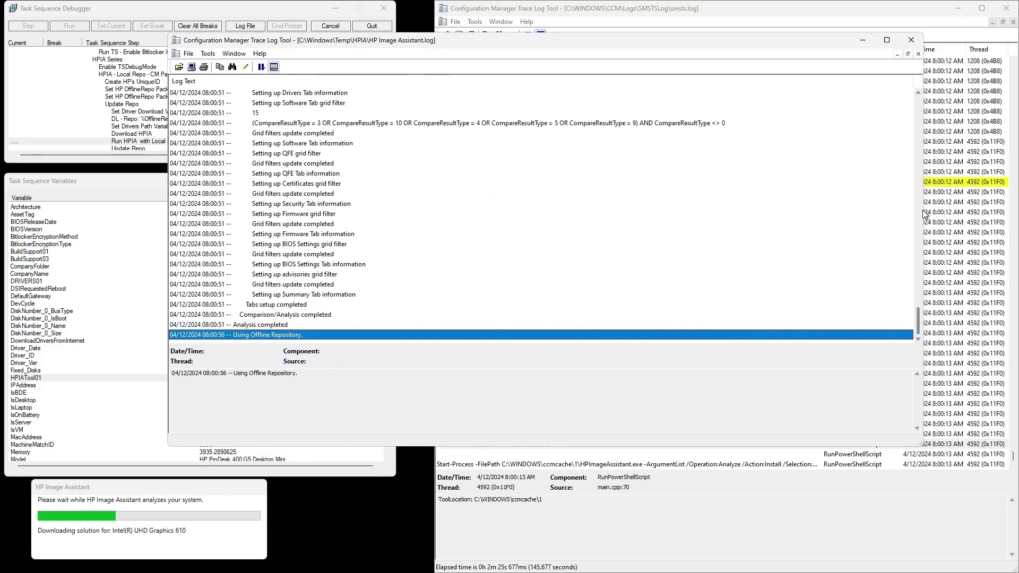
left_click_drag(924, 213, 658, 213)
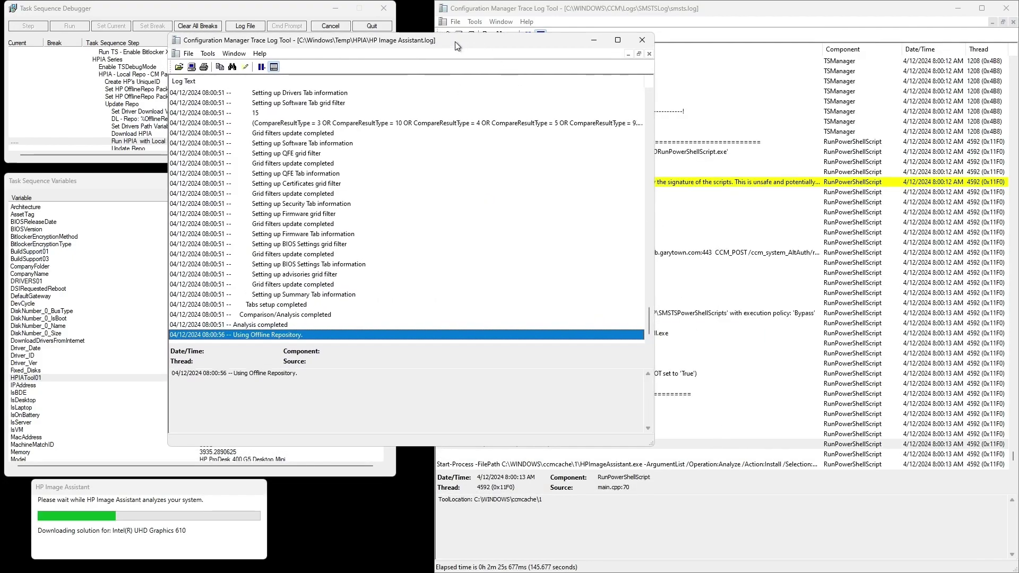
left_click_drag(454, 42, 268, 41)
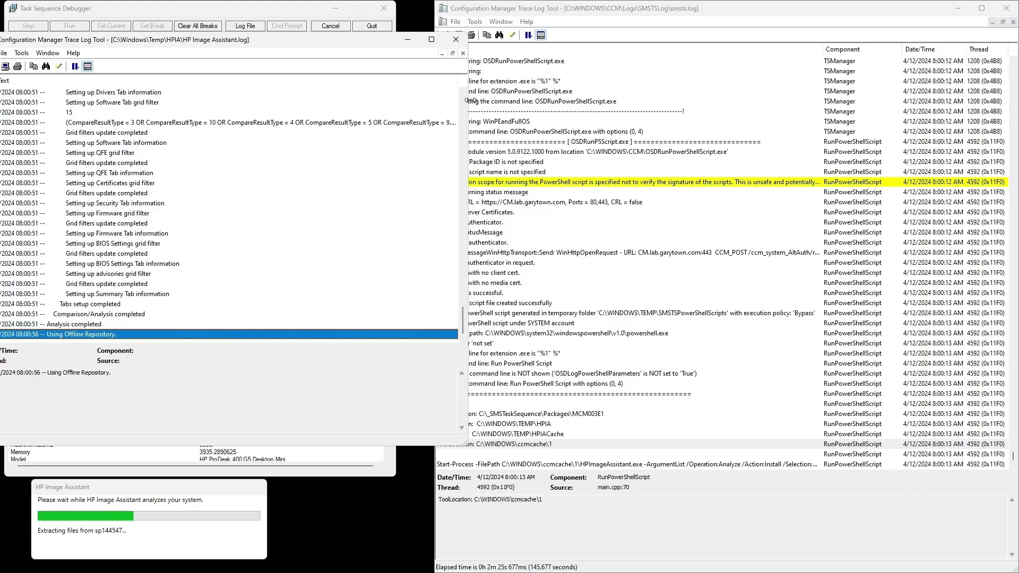
left_click_drag(468, 98, 431, 99)
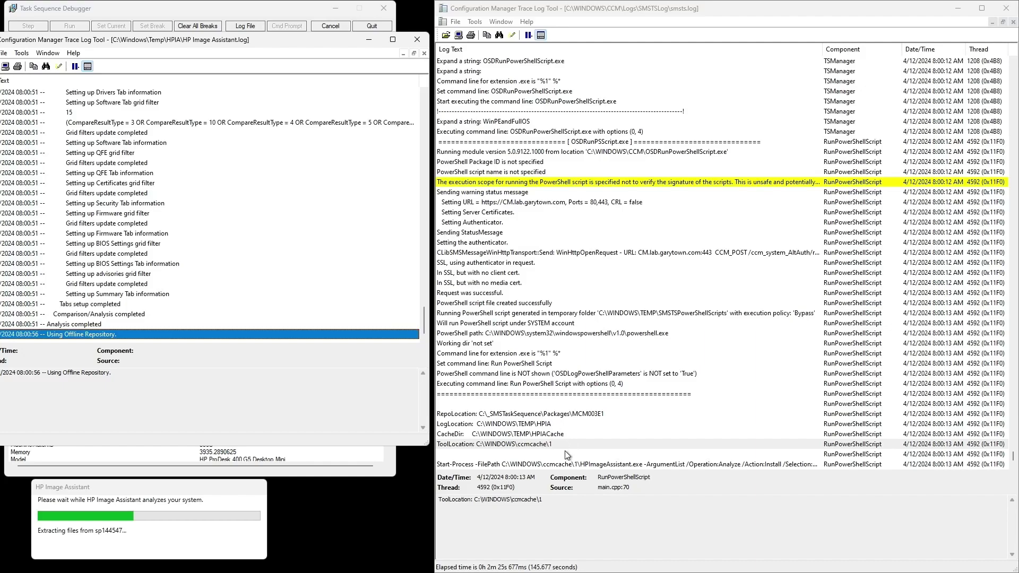
left_click(569, 465)
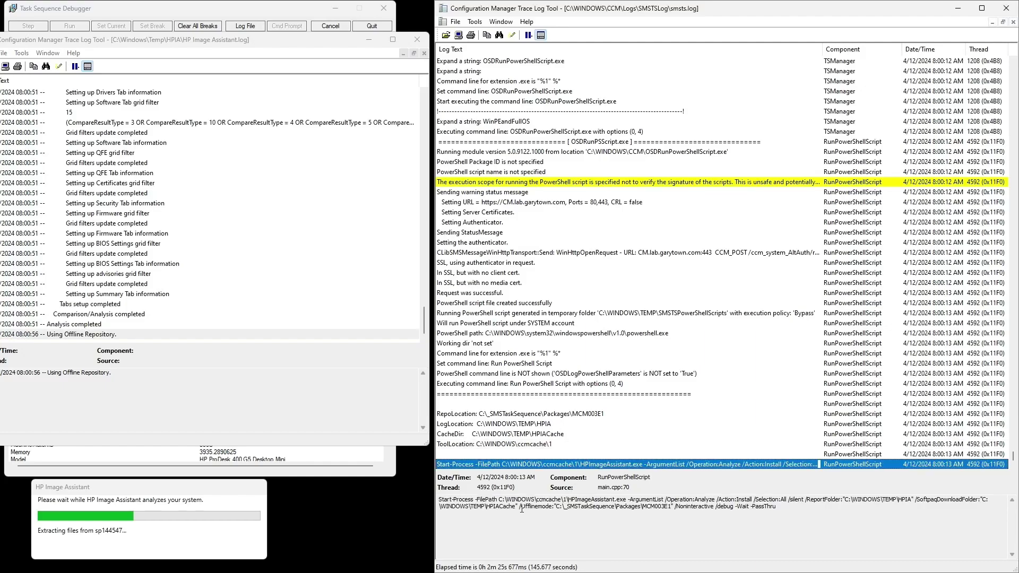
left_click_drag(515, 507, 673, 519)
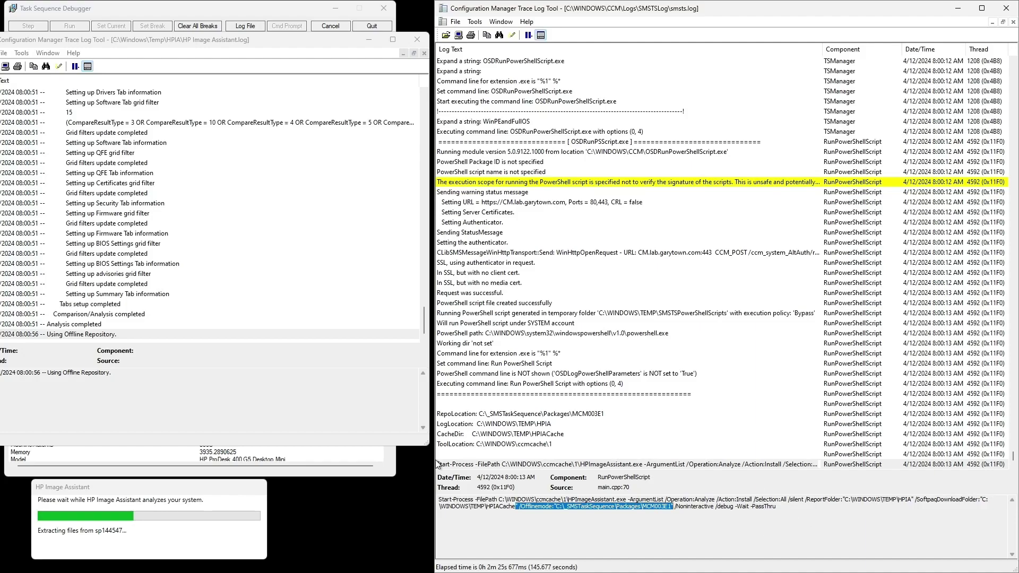
left_click(184, 495)
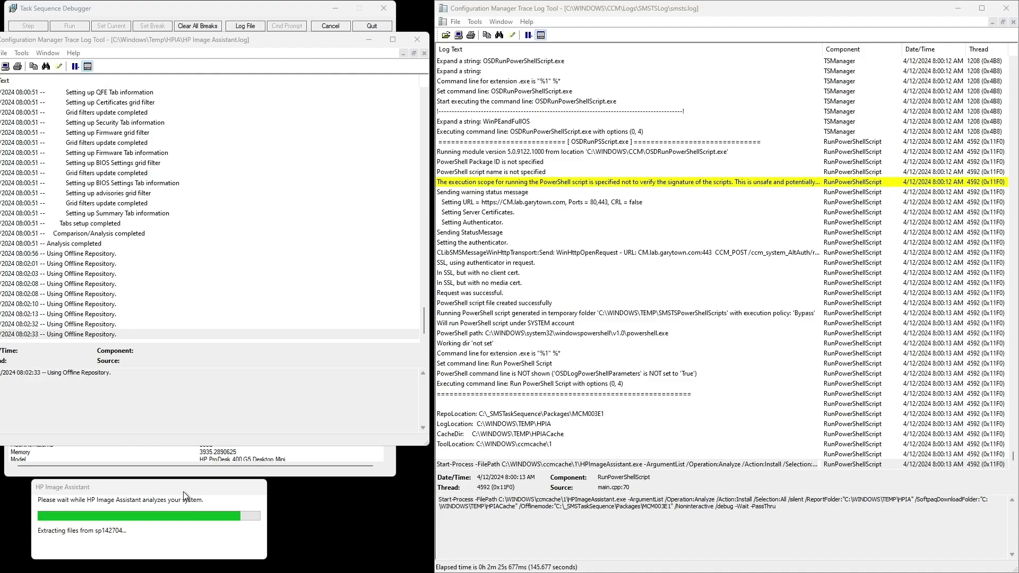
Open a command prompt with F8 and change into c:\windows\temp
key("F8")
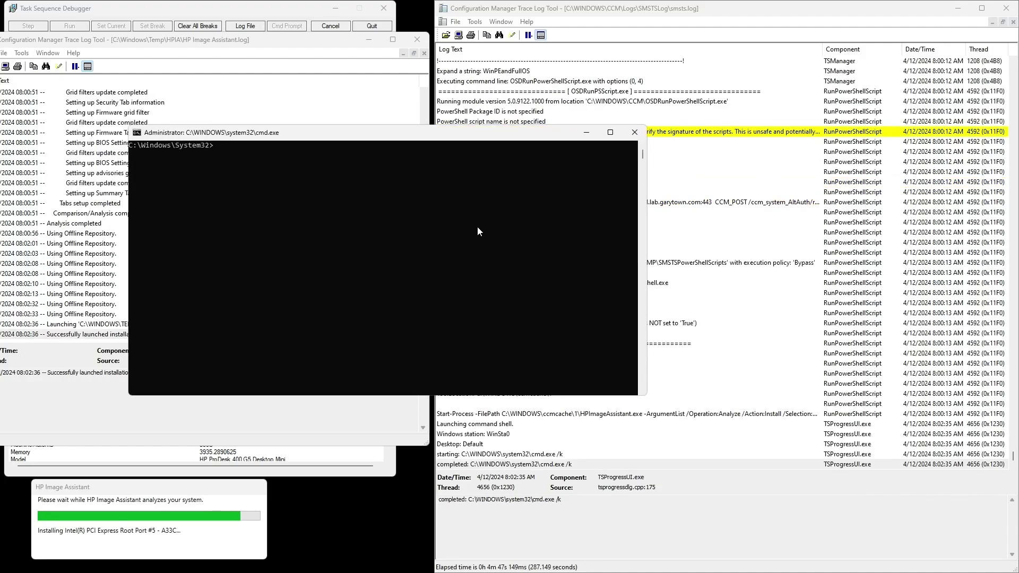
type("cd c:\\windows\temp")
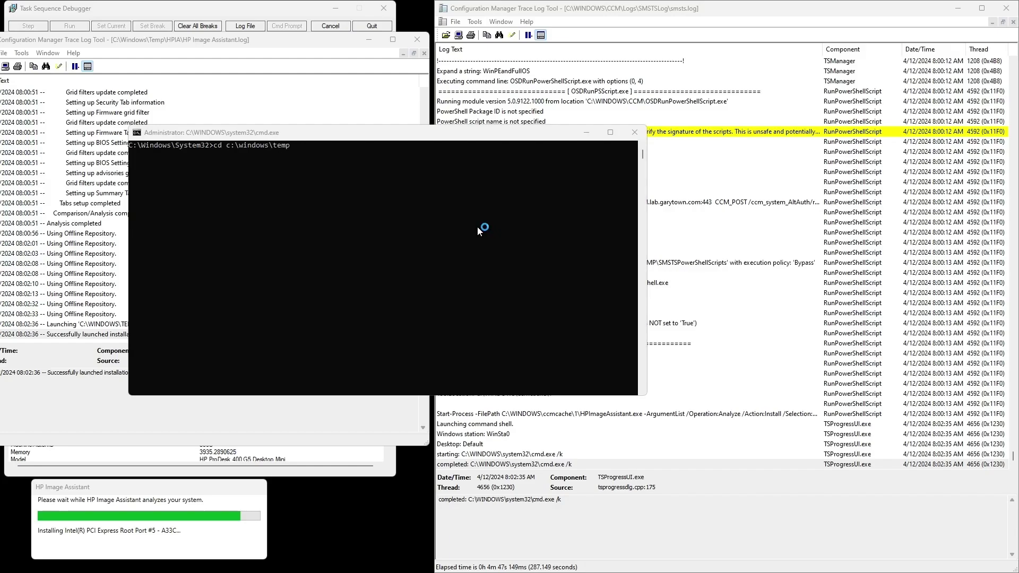
left_click(469, 244)
key("Return")
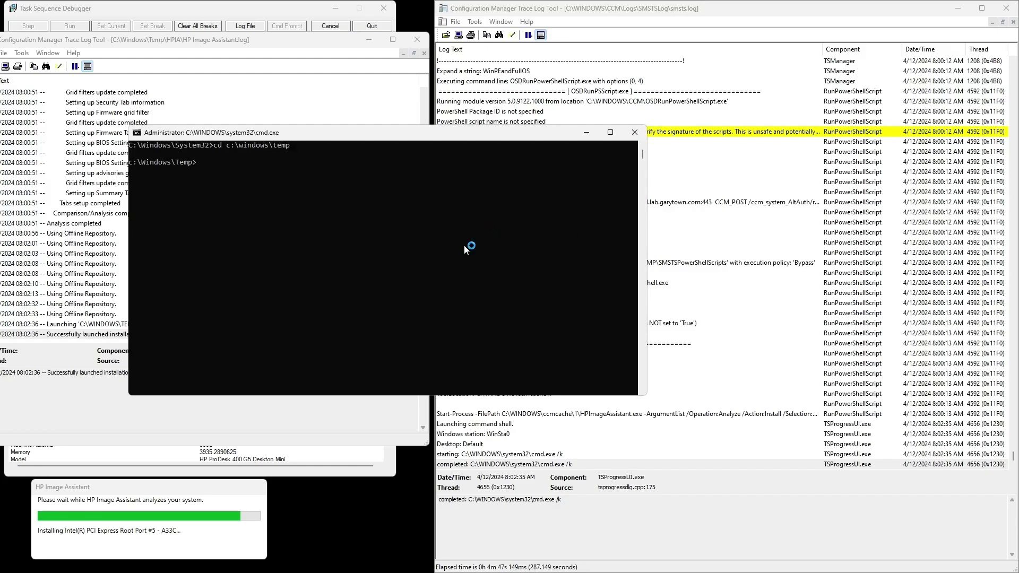
type("cd hpi")
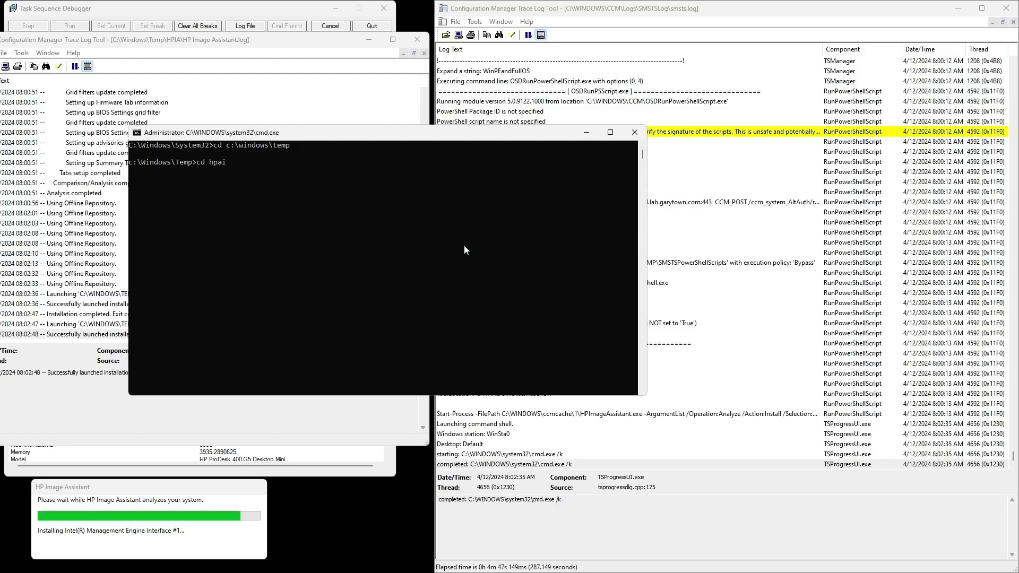
type("a")
left_click(483, 414)
left_click(344, 318)
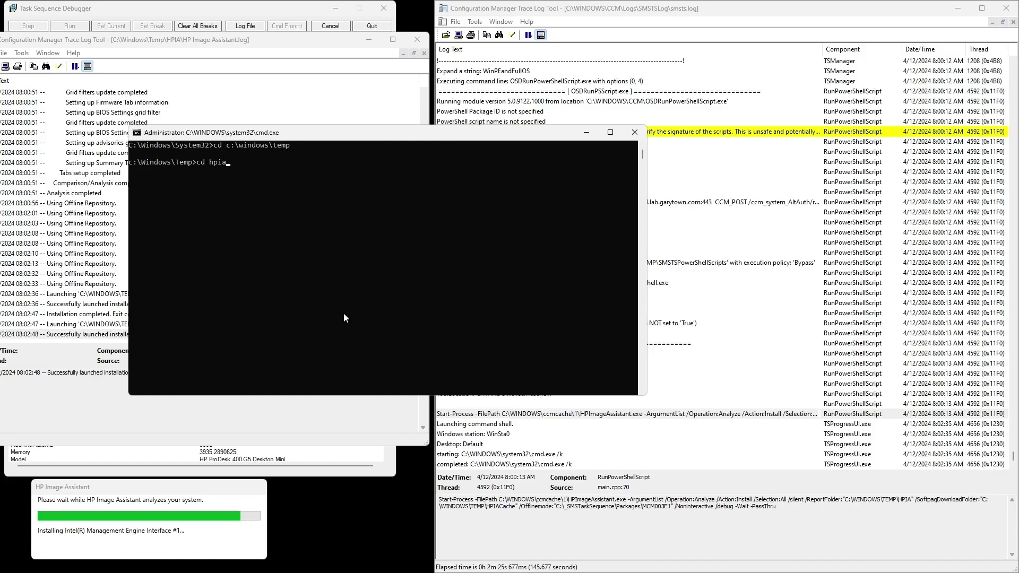
Enter HPIACache and list its 9 softpaq files and 11 extracted driver directories
type("c")
key("Tab")
key("Return")
type("dir")
key("Return")
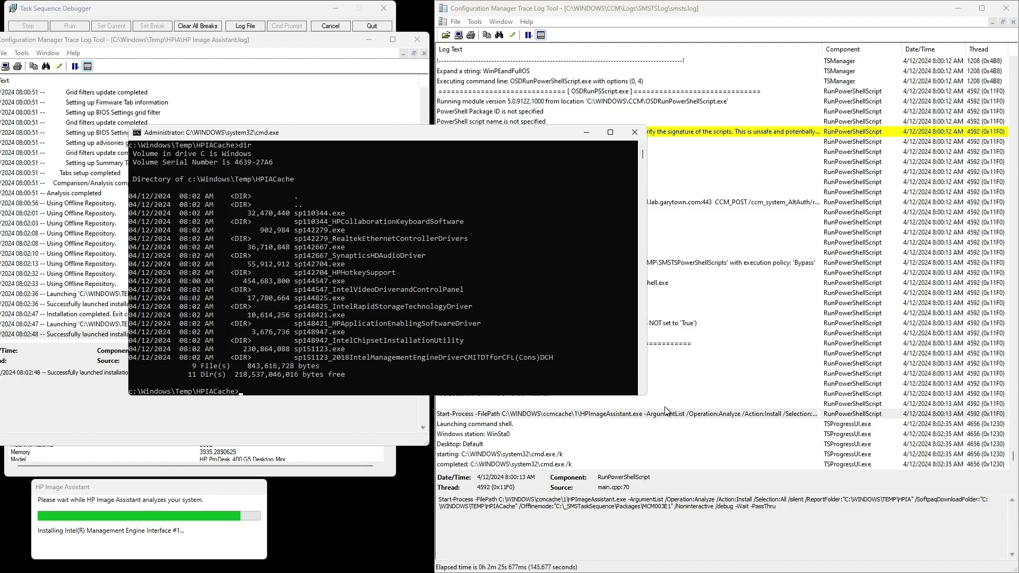
left_click_drag(645, 396, 615, 408)
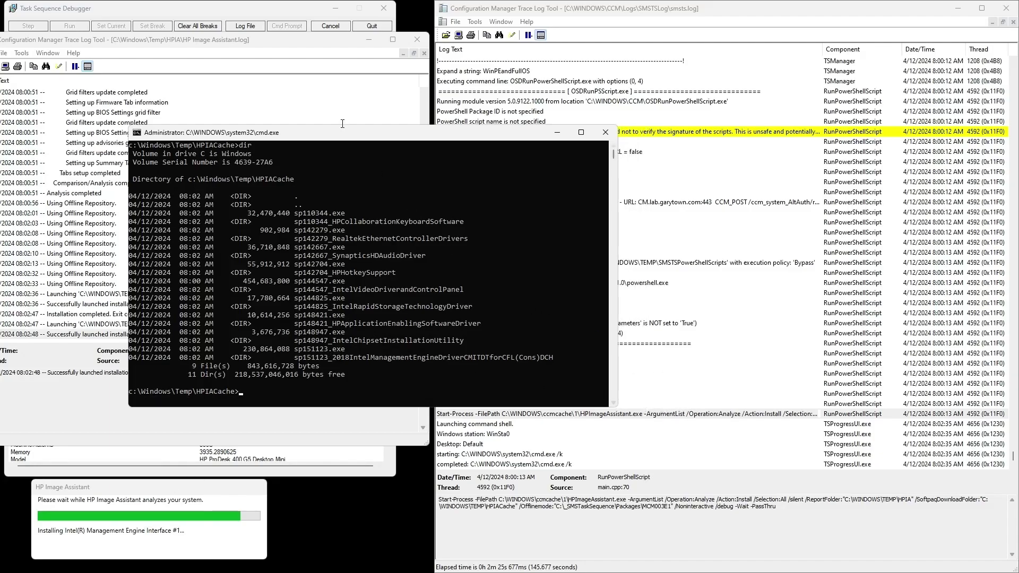
mouse_move(335, 138)
left_mouse_down()
mouse_move(579, 114)
mouse_move(661, 53)
left_mouse_up()
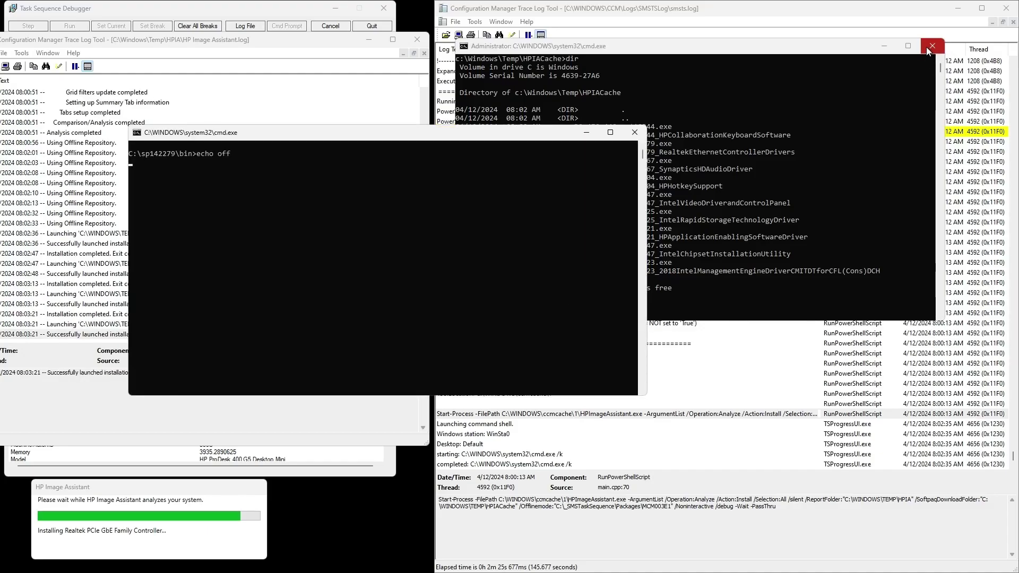
Close the administrator Command Prompt and bring the HP Image Assistant progress window forward
left_click(926, 47)
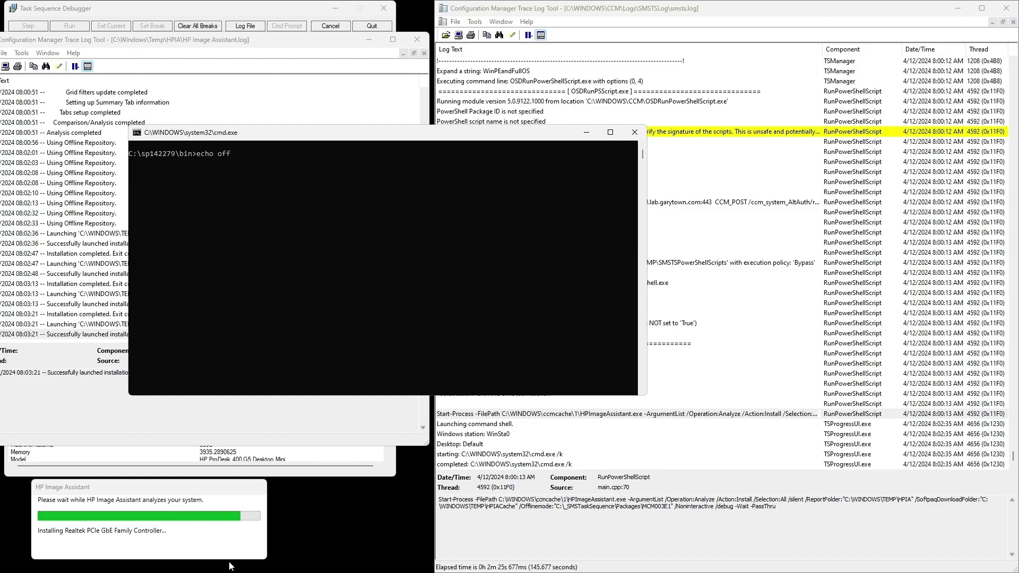
left_click(166, 484)
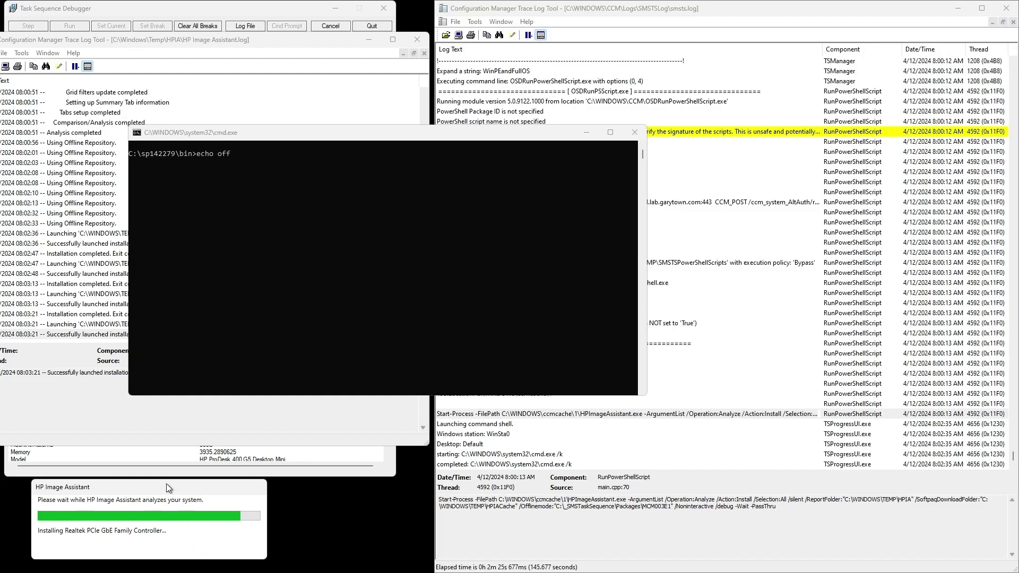